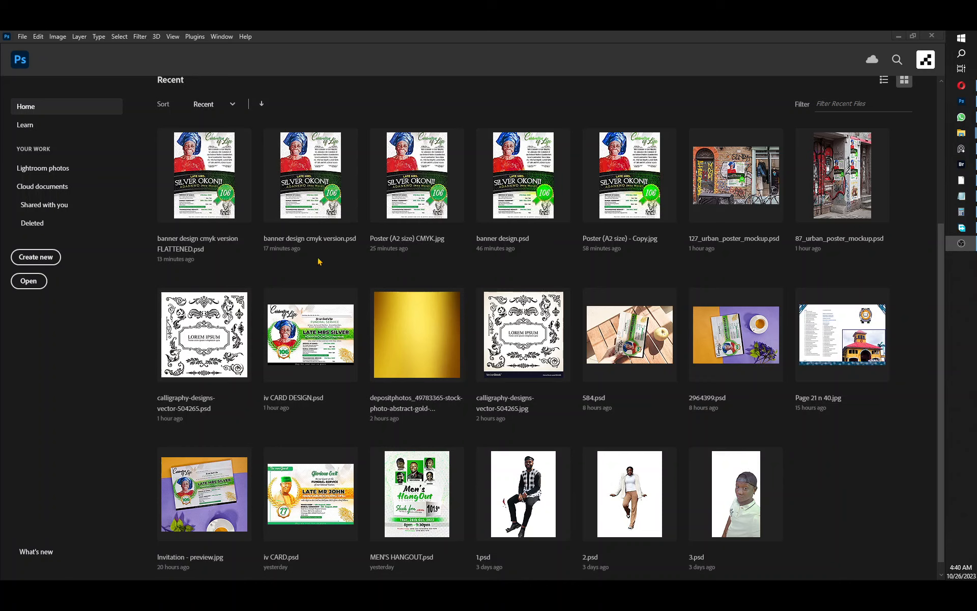
- Open banner design.psd from the recent files and select the base writeup group inside the a5 size design group
{"action": "left_click", "coordinate": [537, 213]}
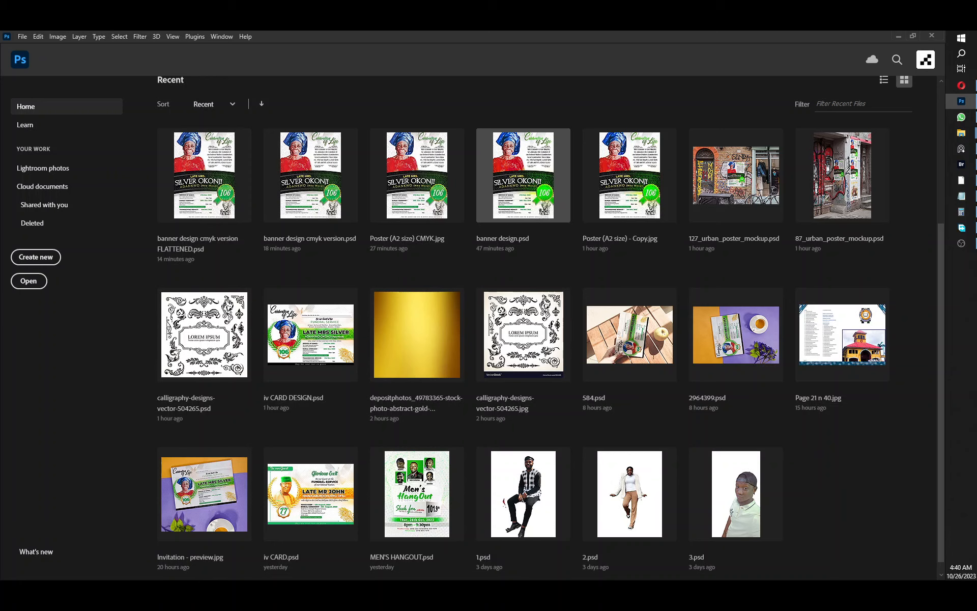
{"action": "left_click", "coordinate": [538, 205]}
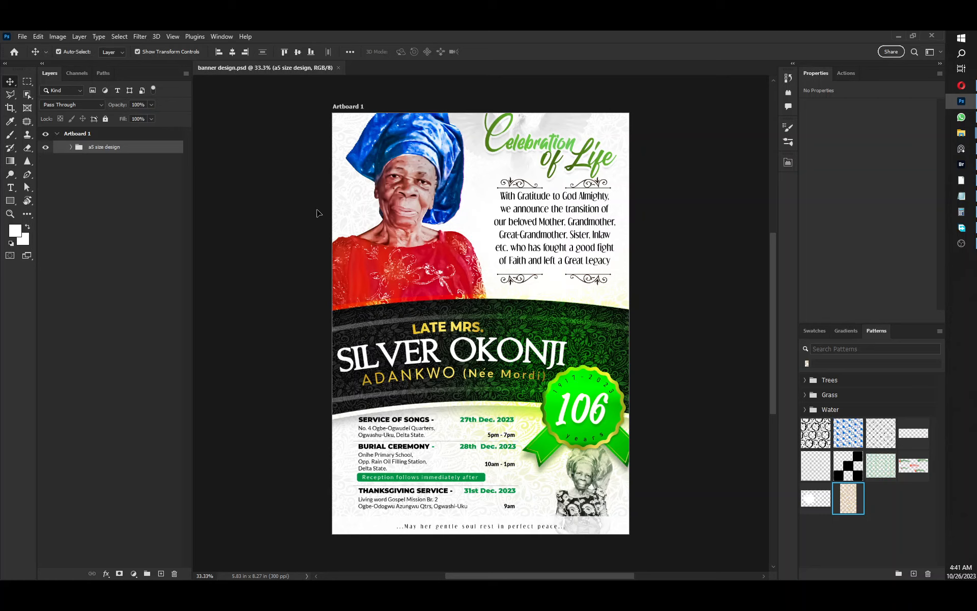
{"action": "left_click", "coordinate": [70, 149]}
{"action": "left_click", "coordinate": [117, 159]}
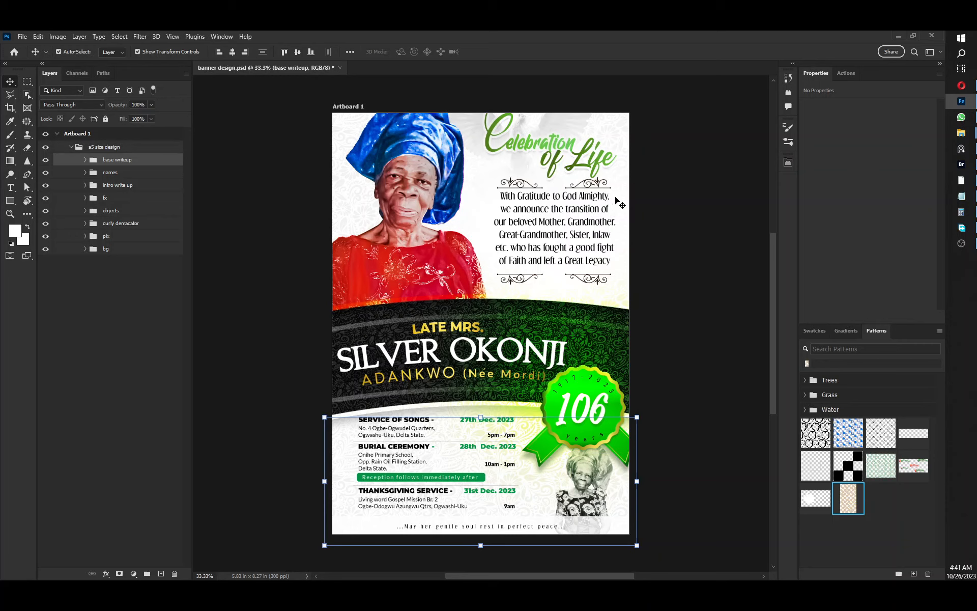
- Open the funeral service smart object's contents in Illustrator and select the announcement paragraph
{"action": "left_click", "coordinate": [525, 195]}
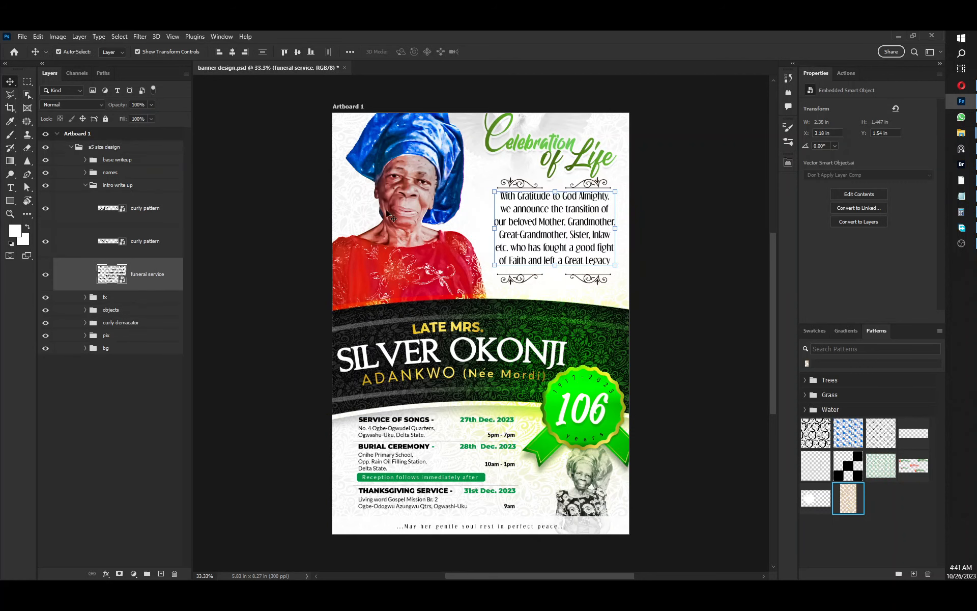
{"action": "scroll", "coordinate": [575, 217], "scroll_direction": "up", "scroll_amount": 2}
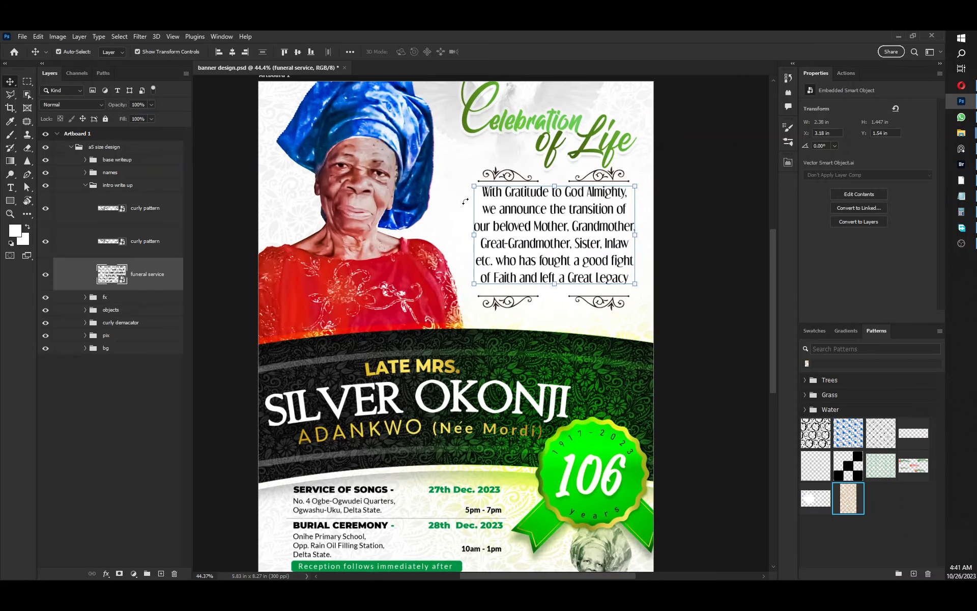
{"action": "scroll", "coordinate": [477, 203], "scroll_direction": "up", "scroll_amount": 3}
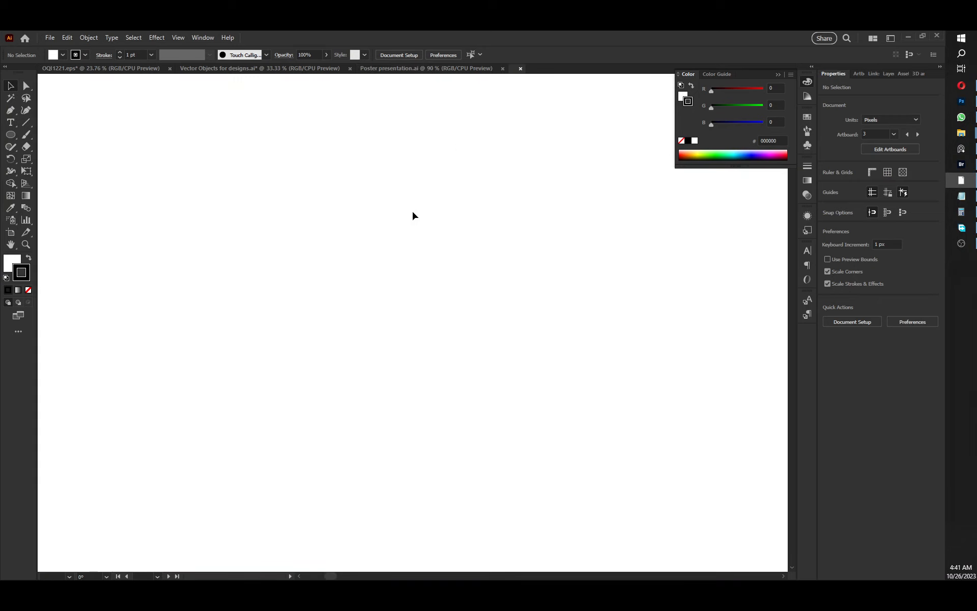
{"action": "left_click", "coordinate": [312, 255]}
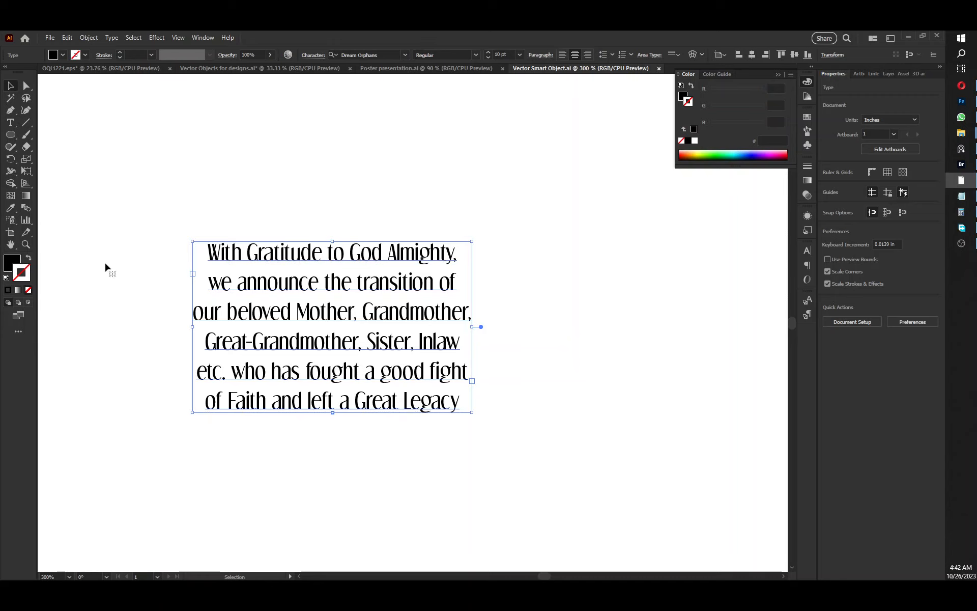
- Set the announcement text's fill to C 0%, M 0%, Y 0%, K 100%
{"action": "double_click", "coordinate": [10, 263]}
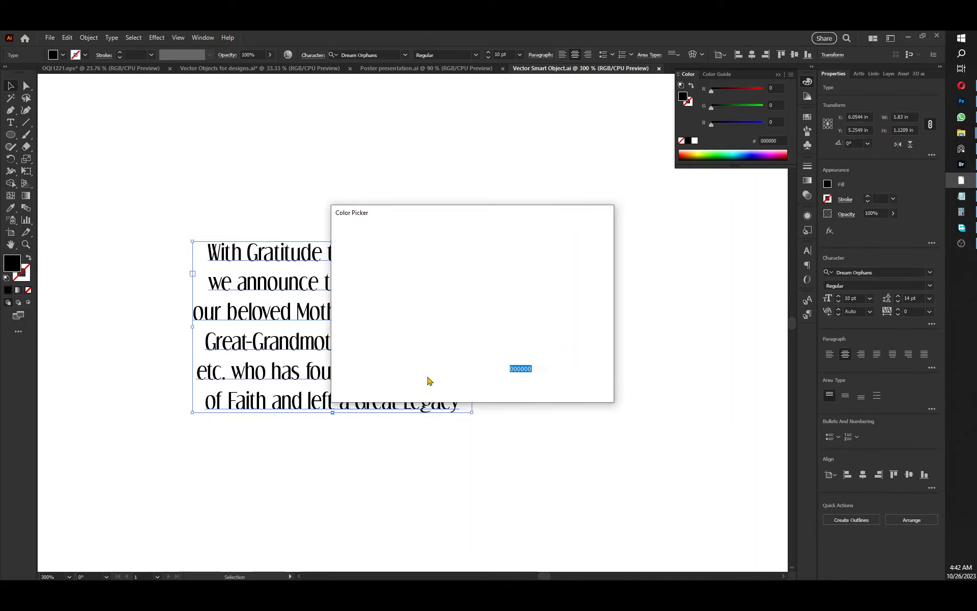
{"action": "left_click_drag", "start_coordinate": [587, 356], "coordinate": [555, 361]}
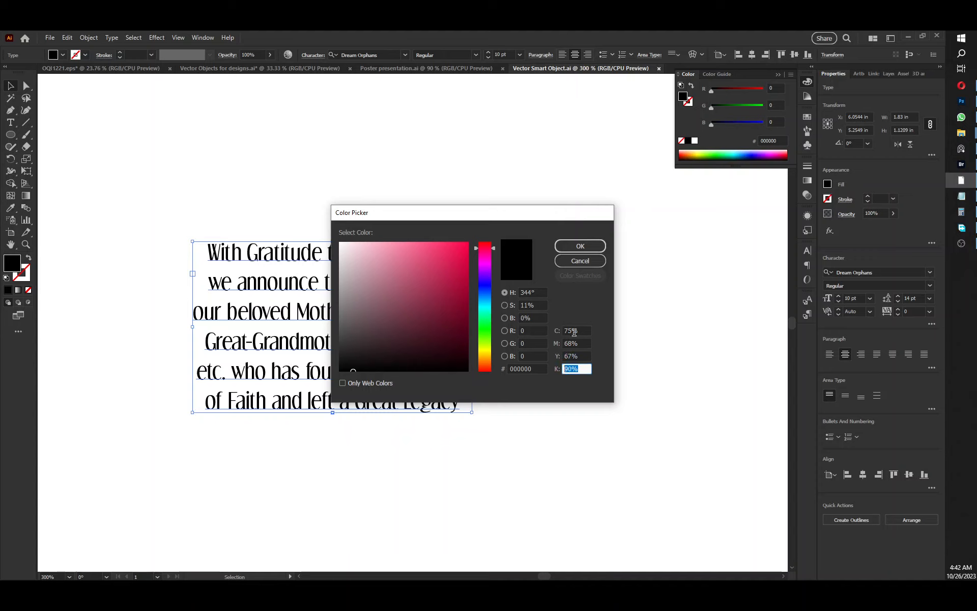
{"action": "left_click_drag", "start_coordinate": [495, 219], "coordinate": [514, 201]}
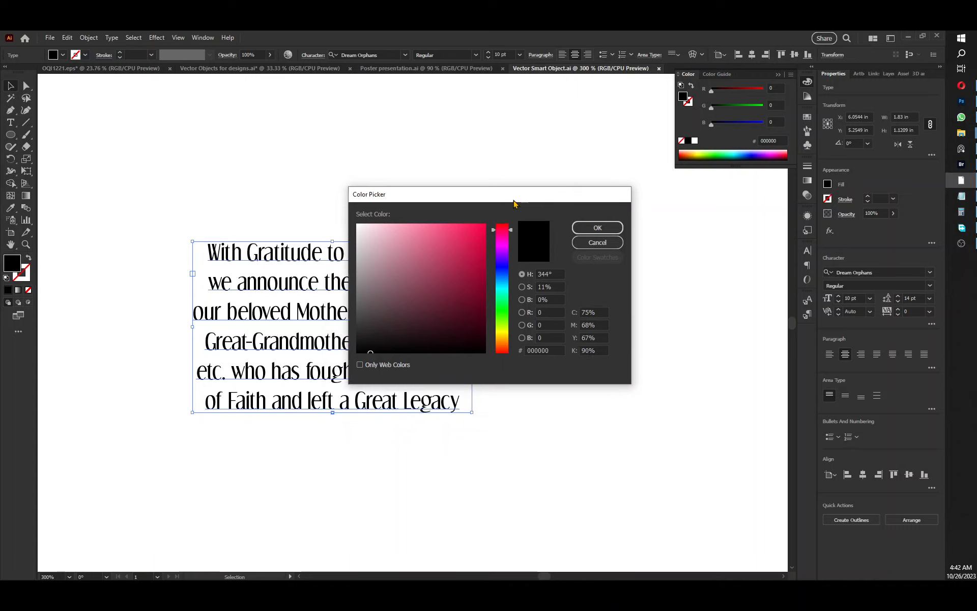
{"action": "left_click", "coordinate": [592, 310]}
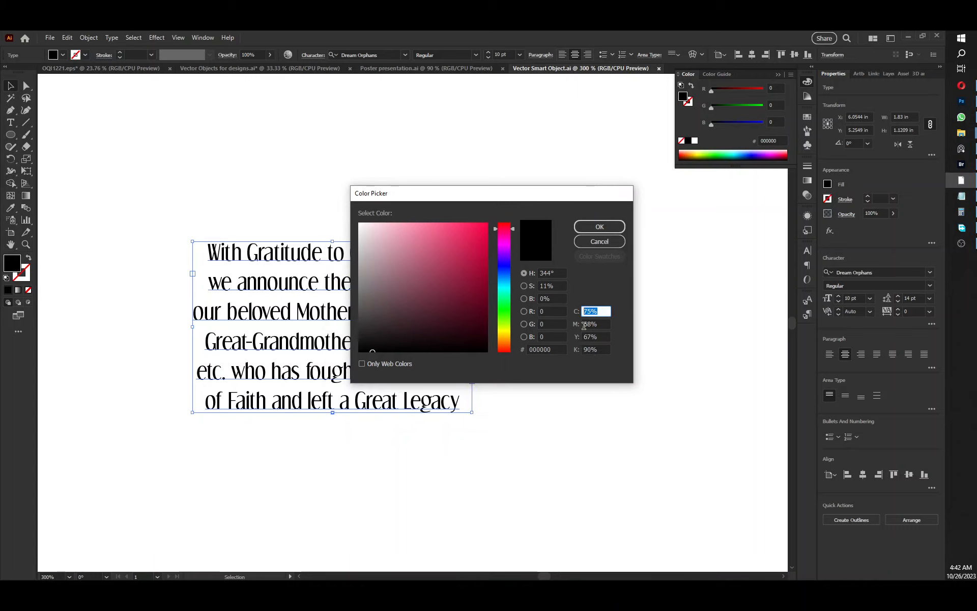
{"action": "left_click", "coordinate": [585, 323]}
{"action": "left_click", "coordinate": [595, 336]}
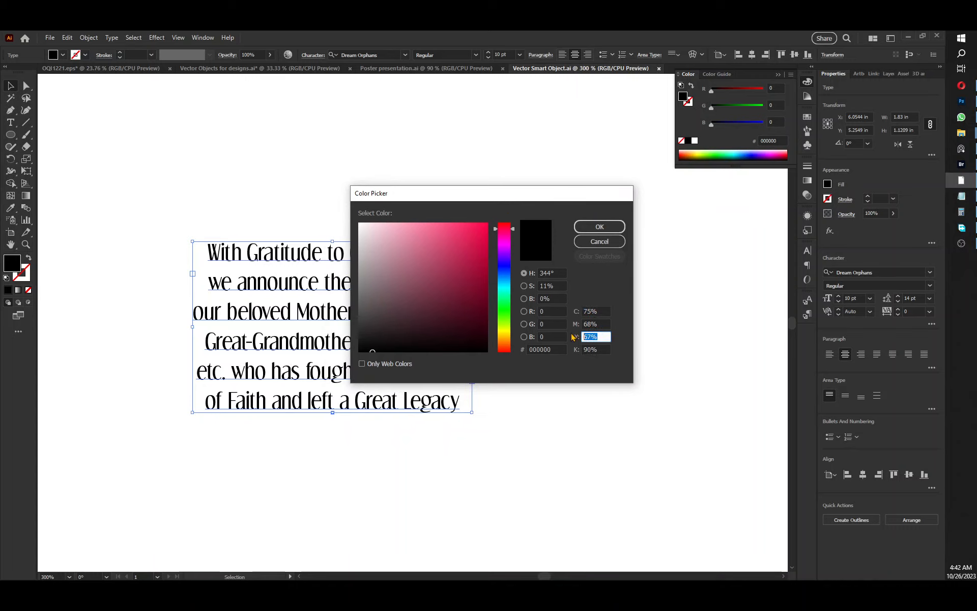
{"action": "left_click", "coordinate": [607, 310]}
{"action": "type", "text": "0"}
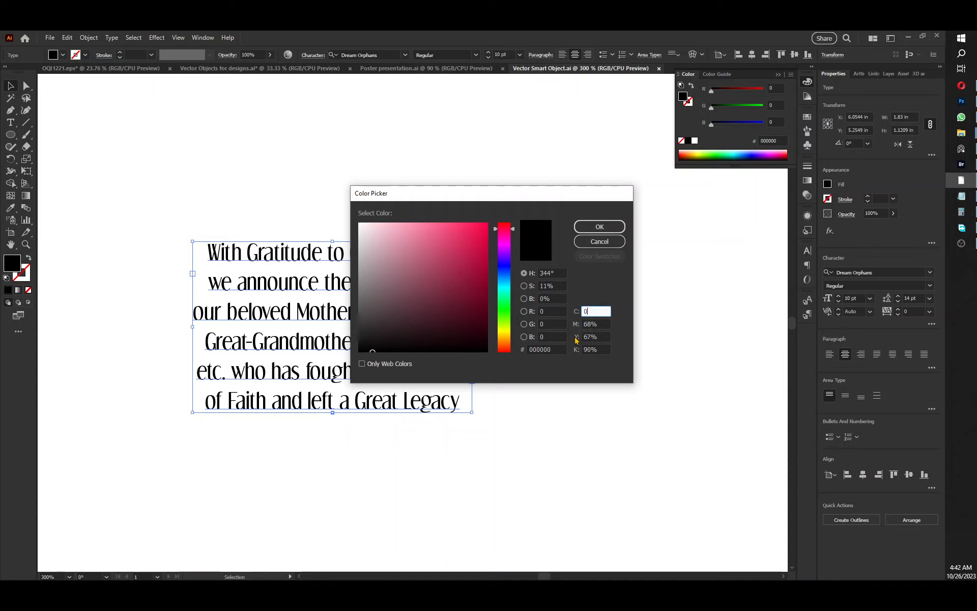
{"action": "key", "text": "Tab"}
{"action": "type", "text": "0"}
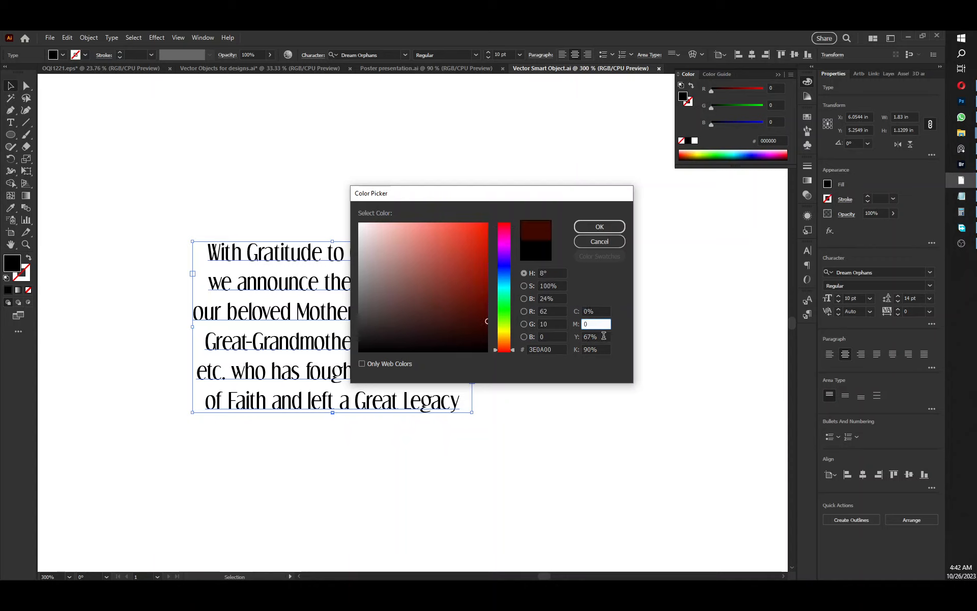
{"action": "key", "text": "Tab"}
{"action": "type", "text": "0"}
{"action": "key", "text": "Tab"}
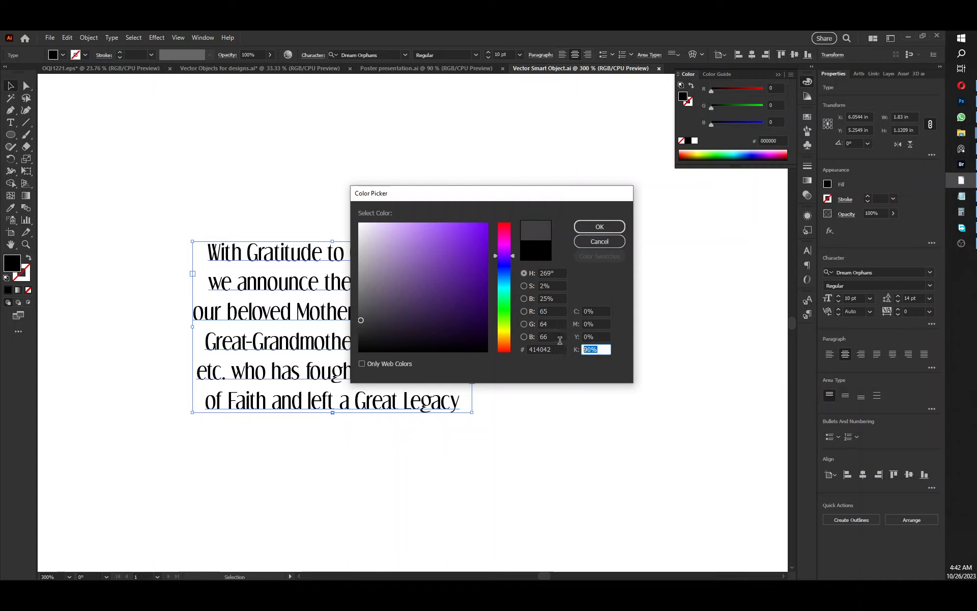
{"action": "type", "text": "100"}
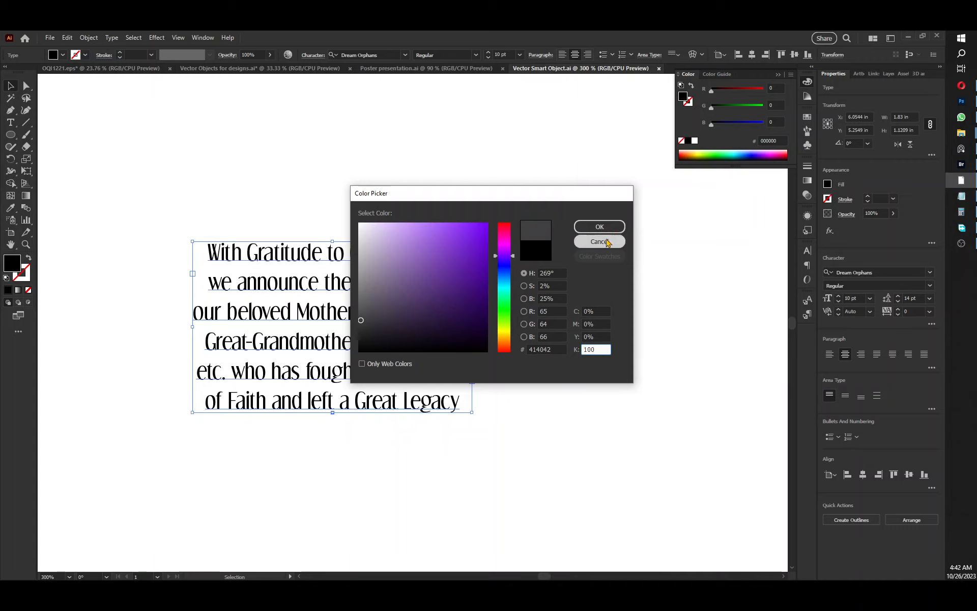
{"action": "left_click", "coordinate": [591, 228]}
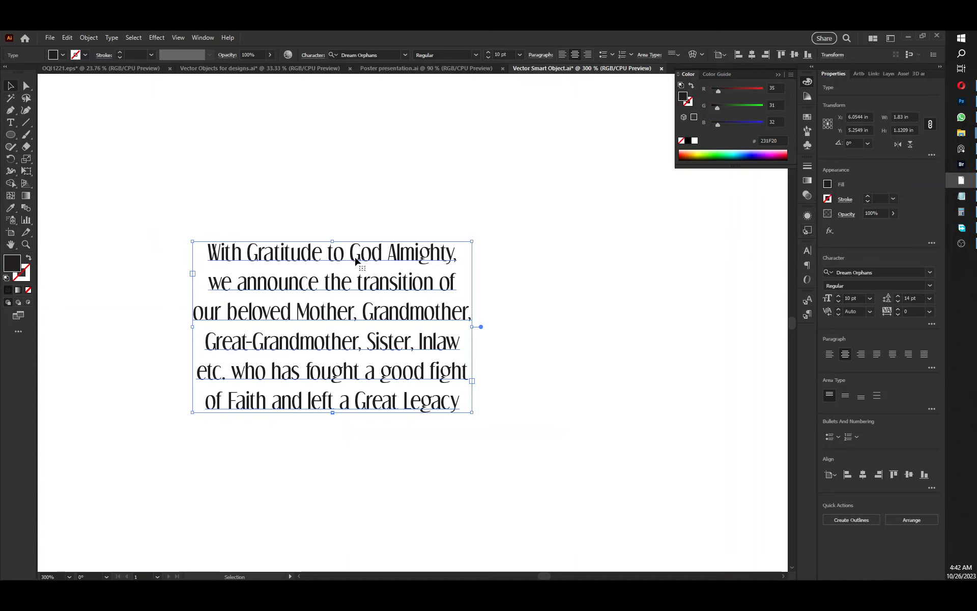
- Examine the announcement text's fill swatches, the new swatch's color mode and the CMYK values of its fill, without changing anything
{"action": "left_click", "coordinate": [828, 185]}
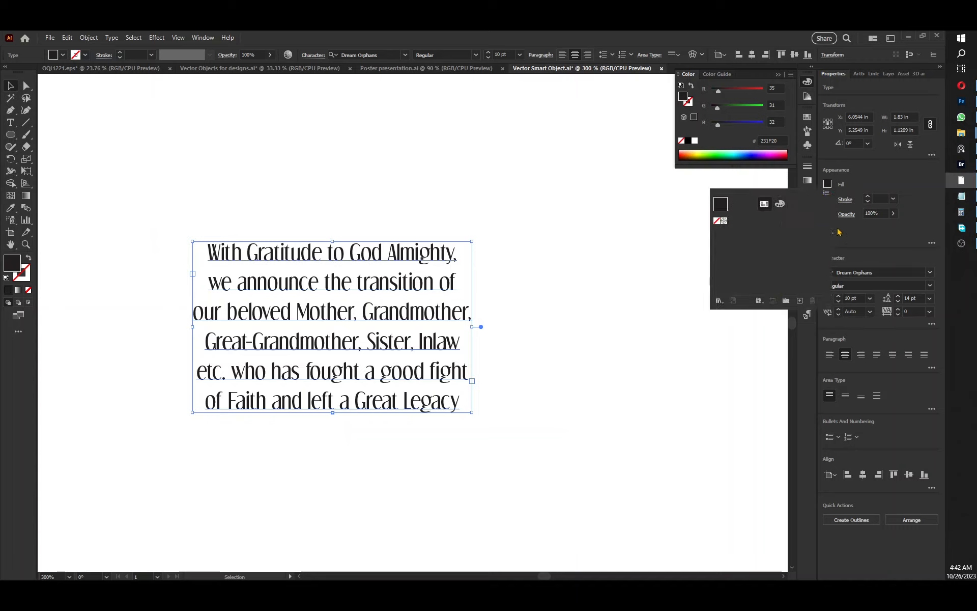
{"action": "left_click", "coordinate": [834, 181]}
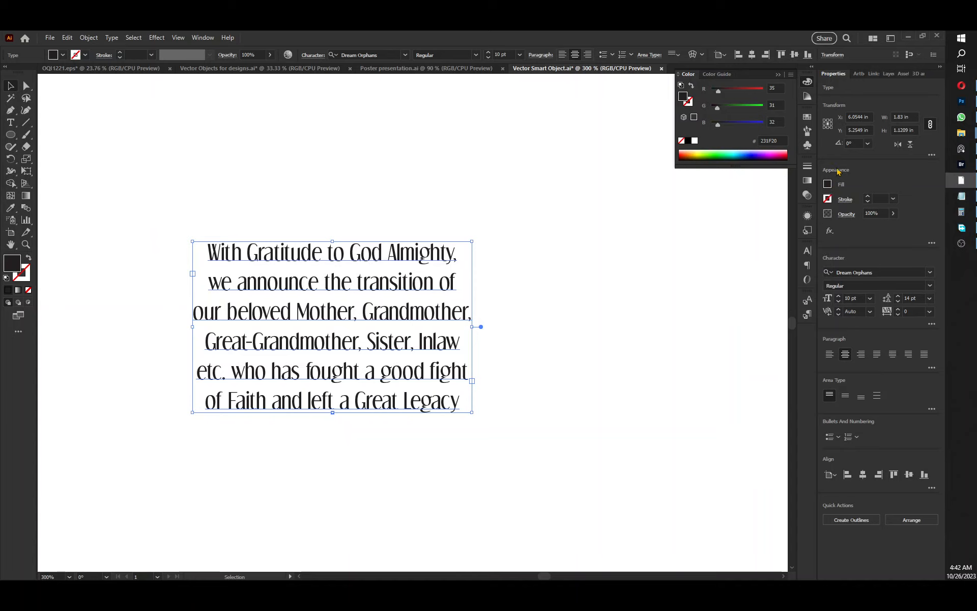
{"action": "left_click", "coordinate": [829, 185]}
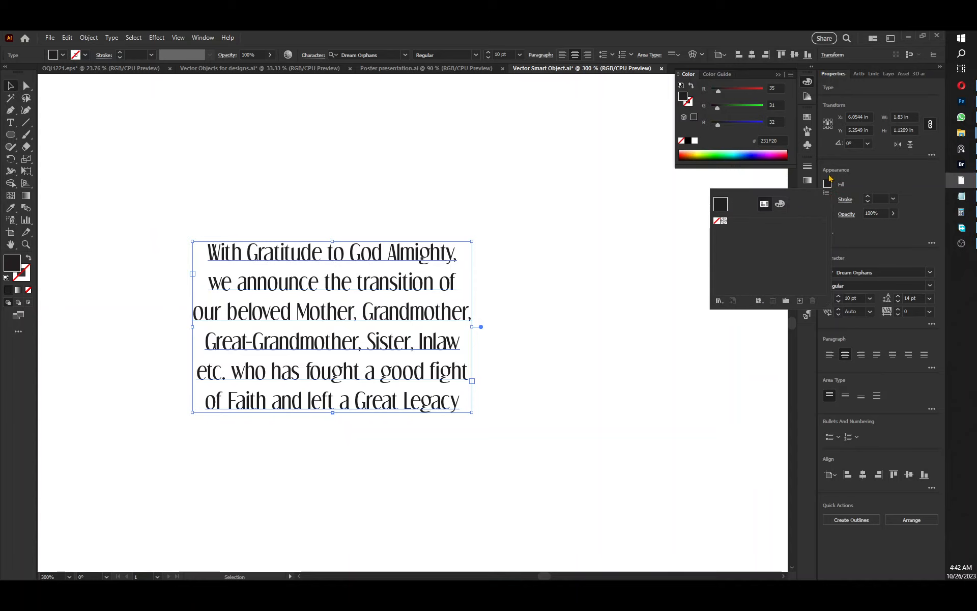
{"action": "left_click", "coordinate": [201, 40]}
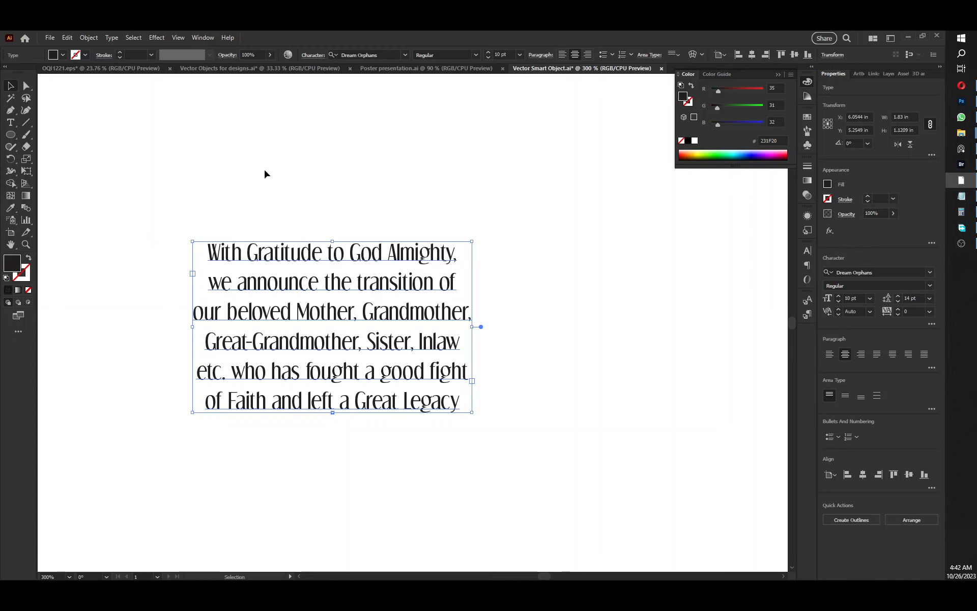
{"action": "left_click", "coordinate": [202, 43]}
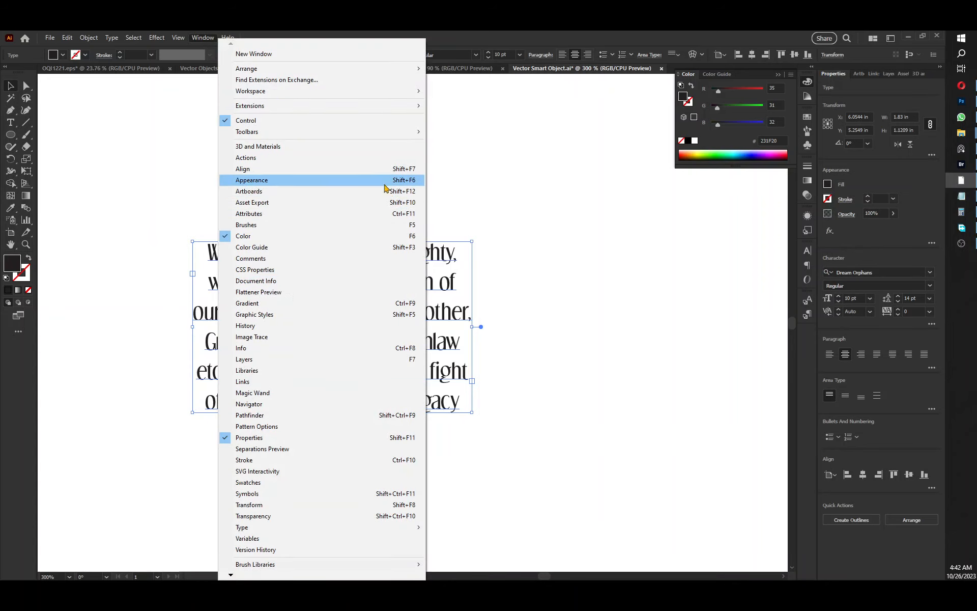
{"action": "left_click", "coordinate": [849, 173]}
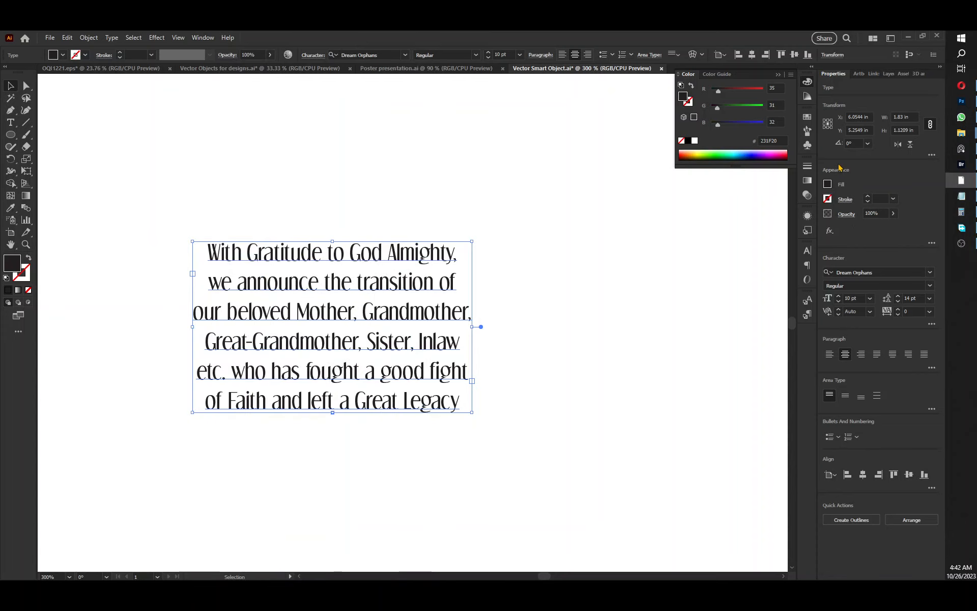
{"action": "left_click", "coordinate": [203, 38]}
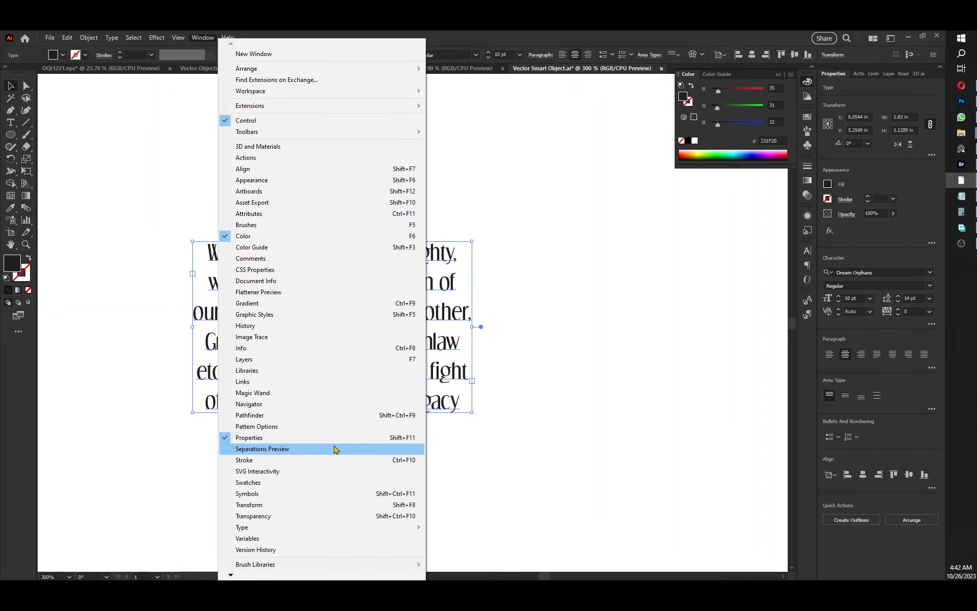
{"action": "left_click", "coordinate": [840, 173]}
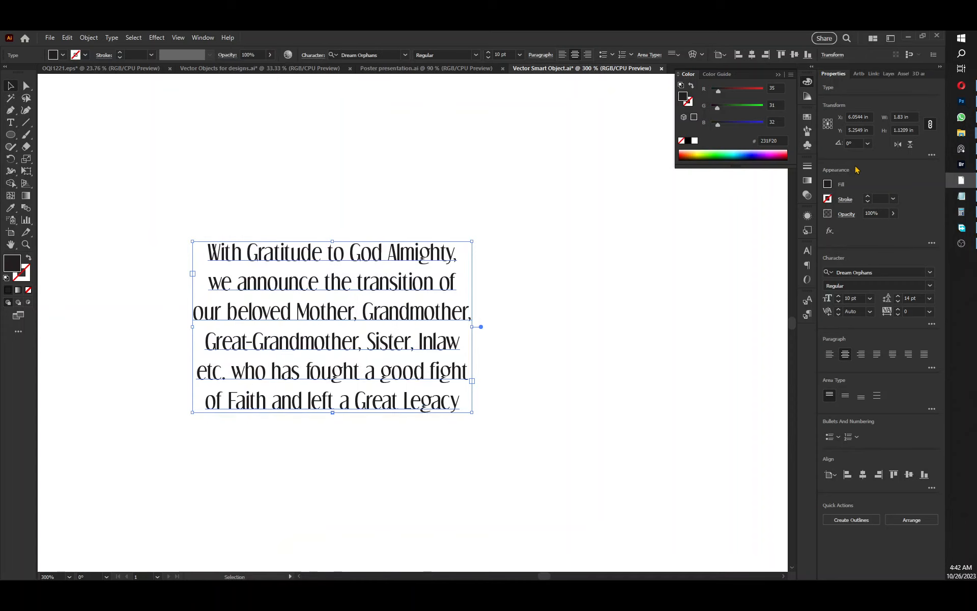
{"action": "left_click", "coordinate": [828, 185]}
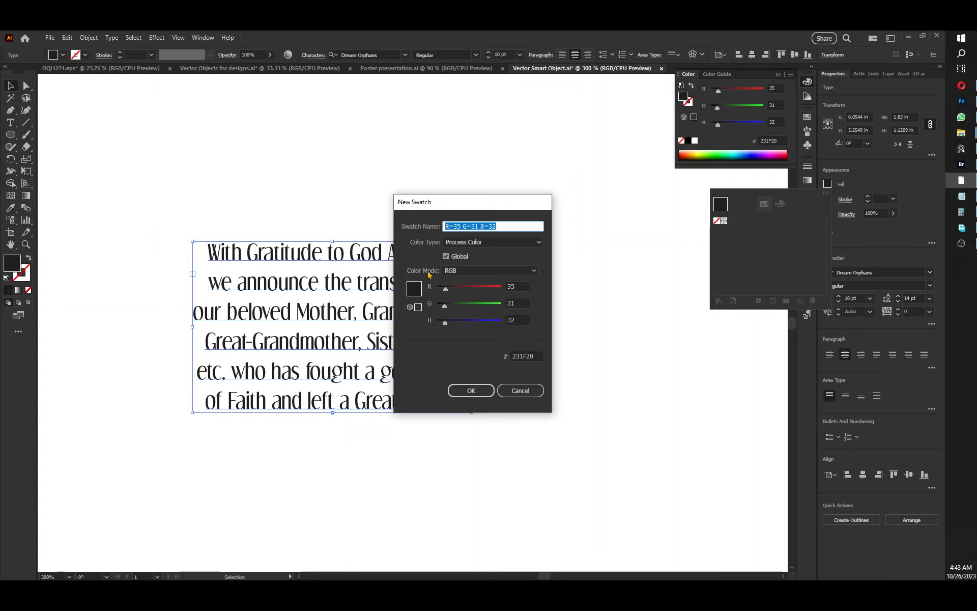
{"action": "left_click", "coordinate": [534, 395]}
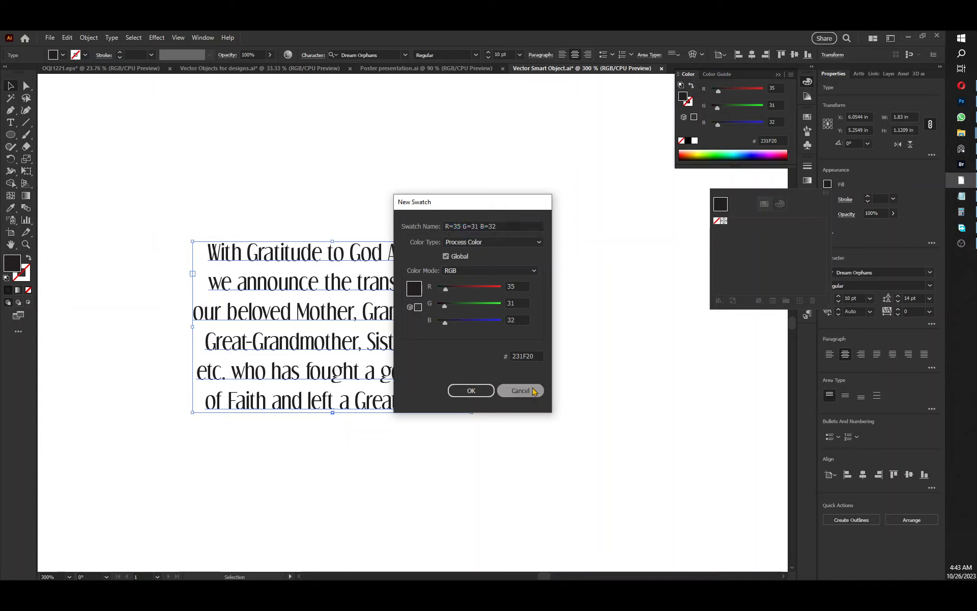
{"action": "left_click", "coordinate": [255, 262]}
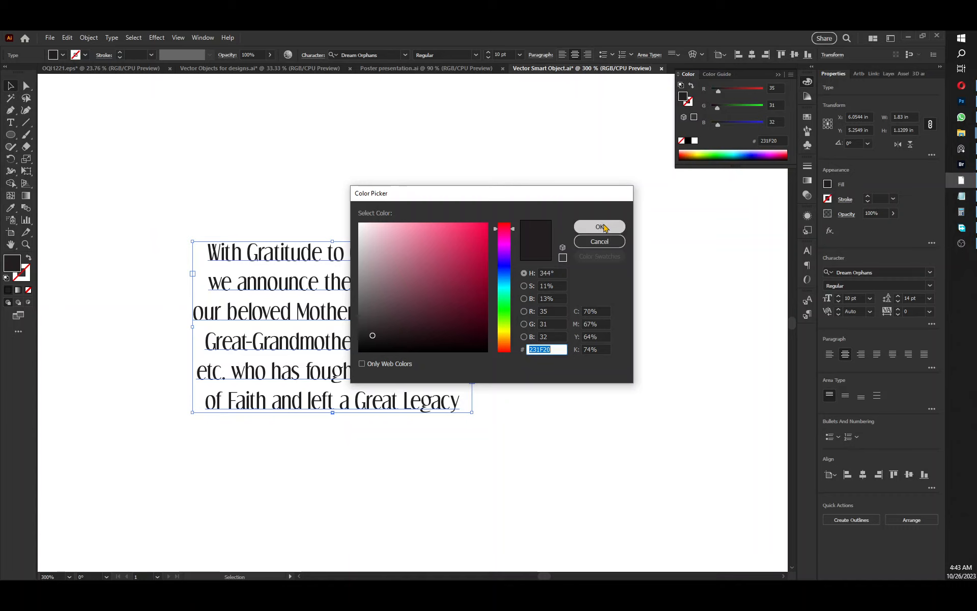
{"action": "left_click", "coordinate": [603, 241]}
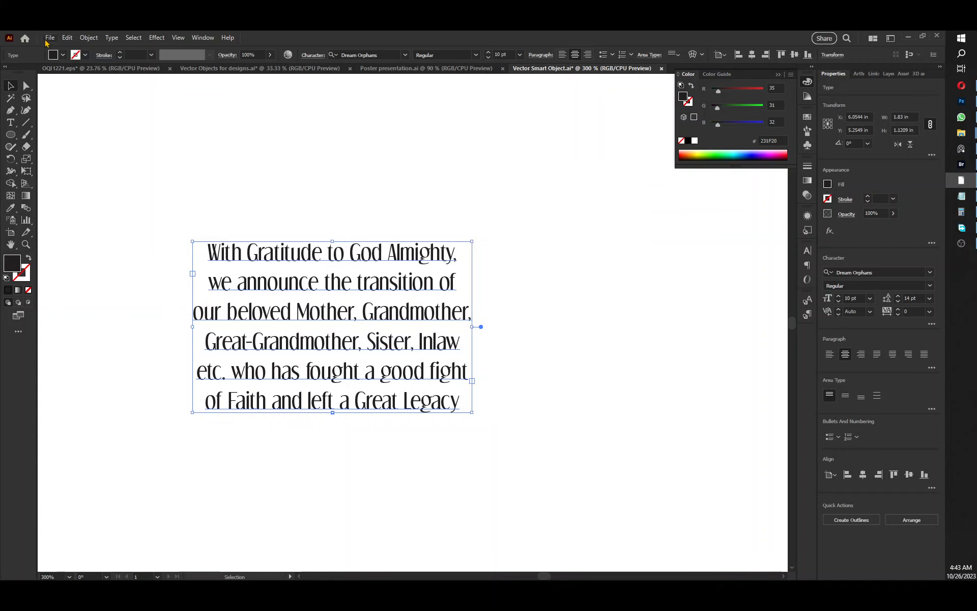
- Change the document color mode to CMYK Color, check the setting, and reselect the announcement text
{"action": "left_click", "coordinate": [49, 38]}
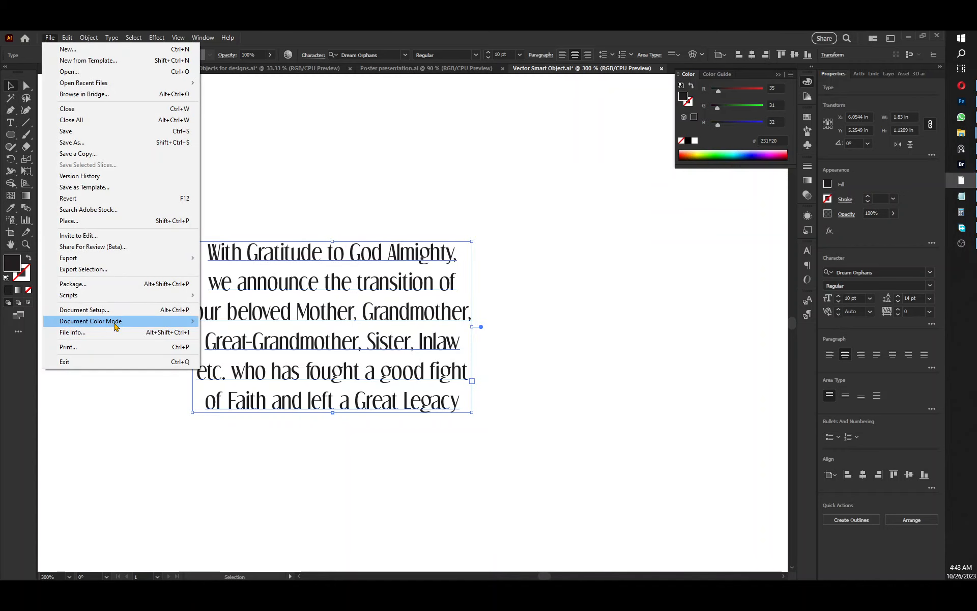
{"action": "mouse_move", "coordinate": [116, 326]}
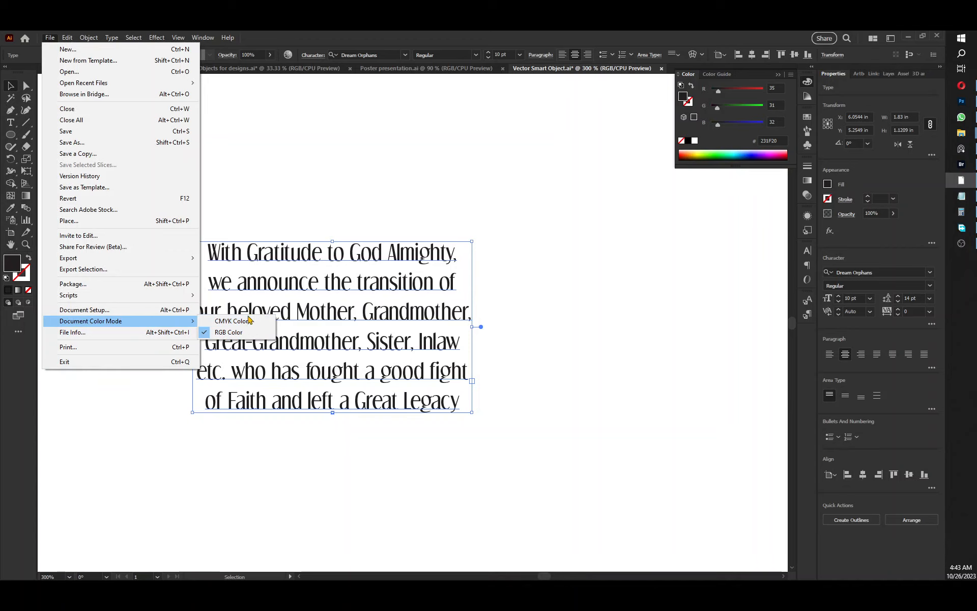
{"action": "left_click", "coordinate": [221, 322]}
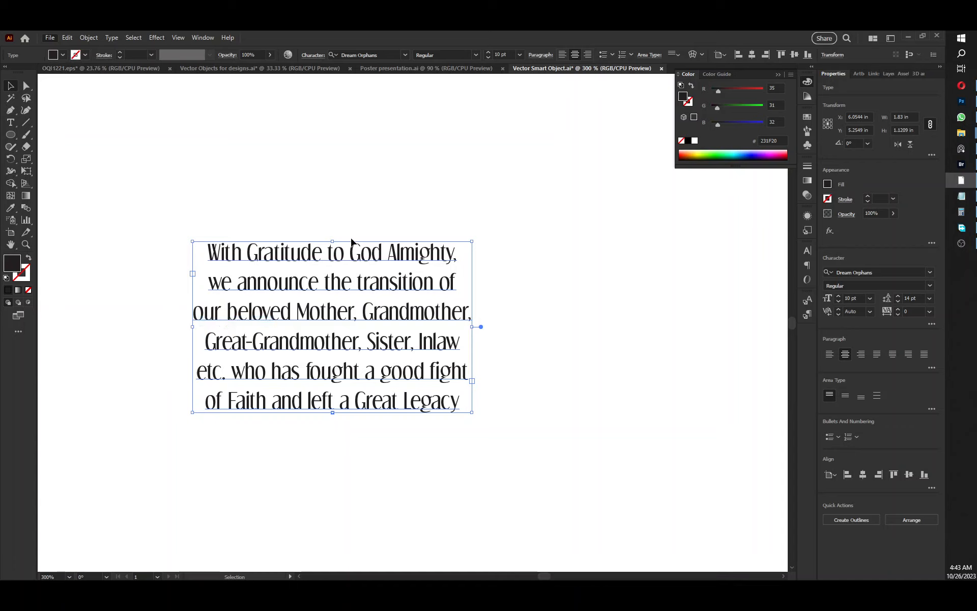
{"action": "left_click", "coordinate": [53, 40]}
{"action": "mouse_move", "coordinate": [173, 324]}
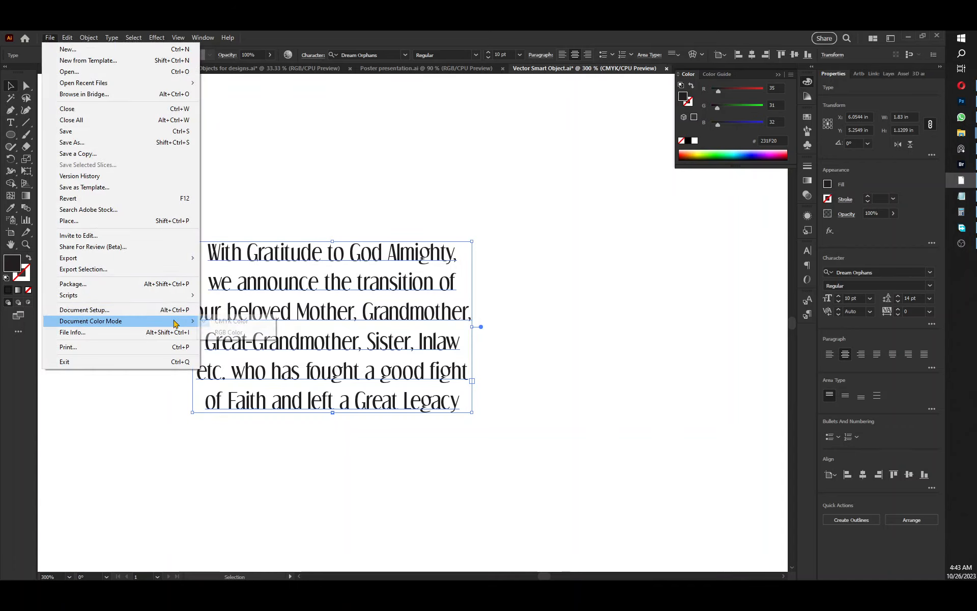
{"action": "left_click", "coordinate": [273, 364]}
{"action": "key", "text": "ctrl+shift+a"}
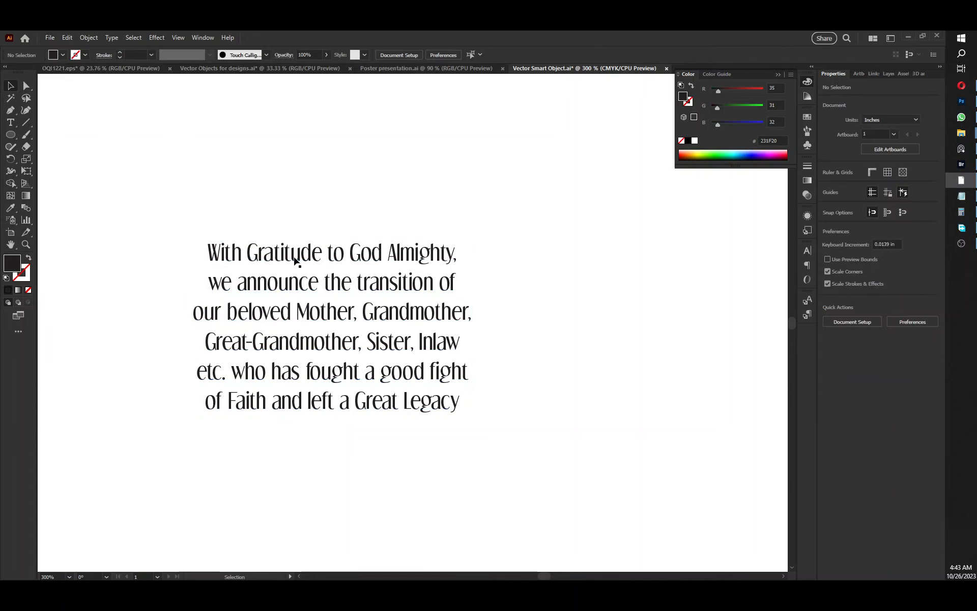
{"action": "left_click", "coordinate": [246, 267]}
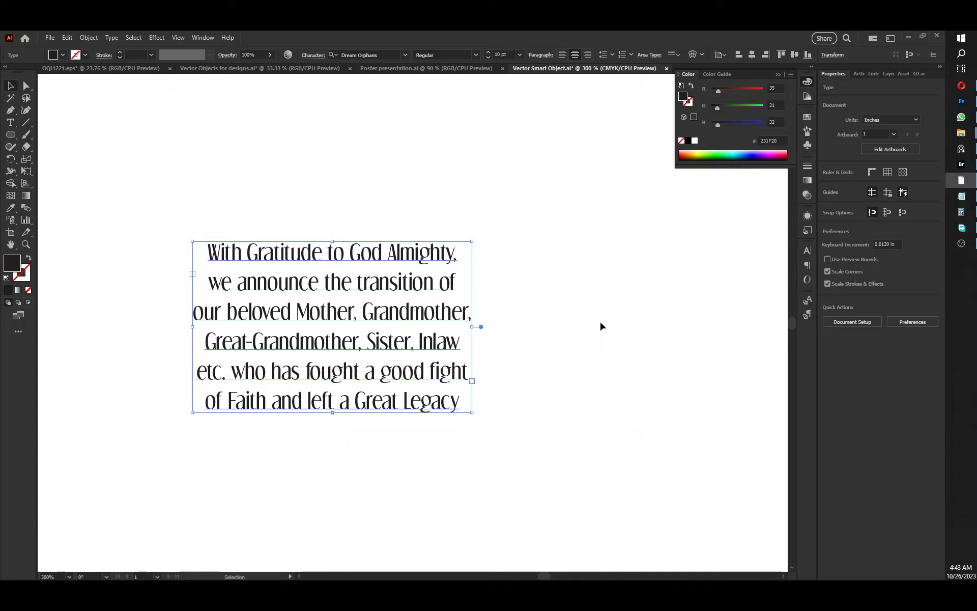
- Try to set the announcement text's fill to C 0%, M 0%, Y 0%, K 100% in the Color Picker
{"action": "double_click", "coordinate": [12, 263]}
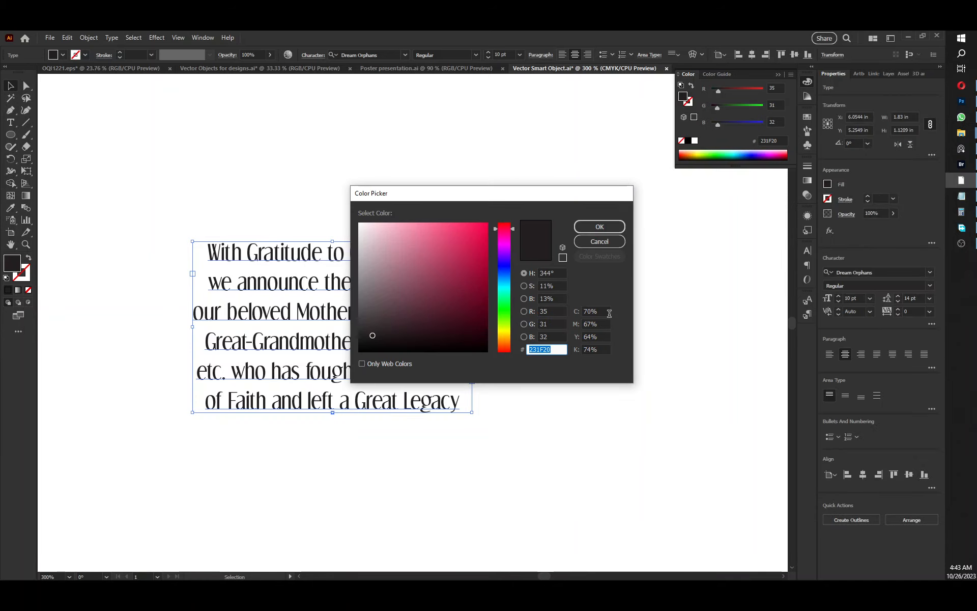
{"action": "left_click", "coordinate": [608, 312]}
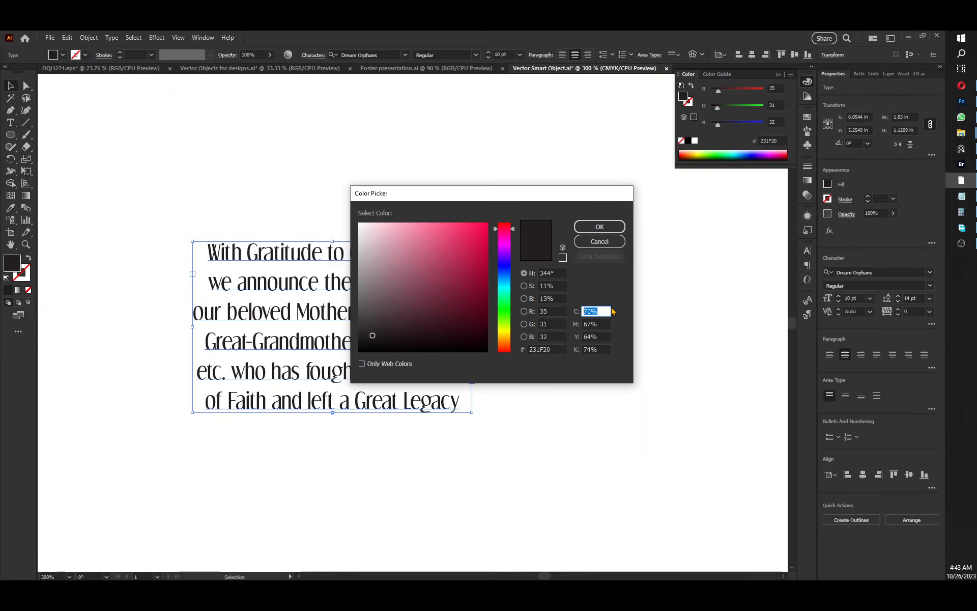
{"action": "type", "text": "0"}
{"action": "left_click", "coordinate": [606, 325]}
{"action": "type", "text": "0"}
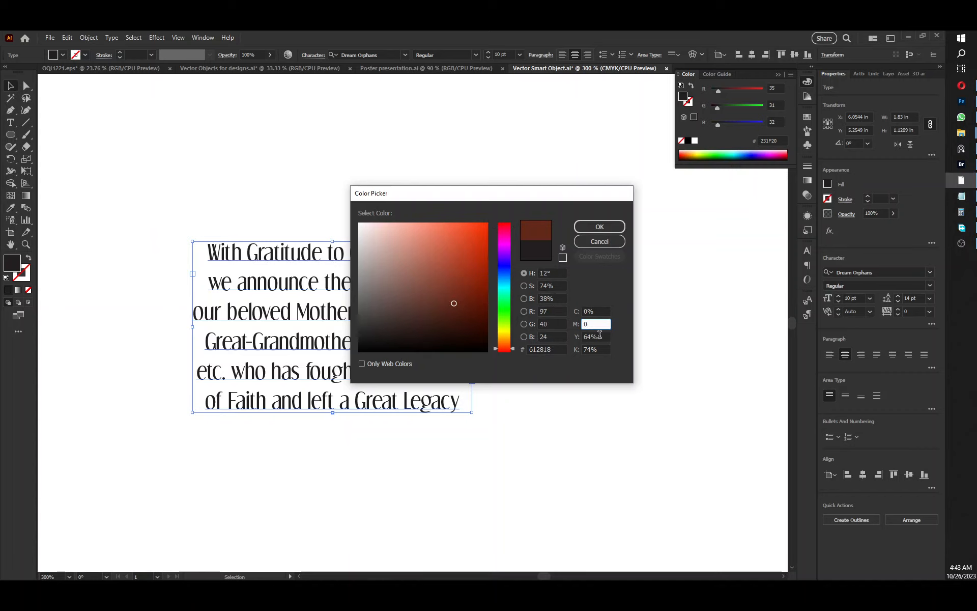
{"action": "left_click", "coordinate": [599, 336]}
{"action": "type", "text": "0"}
{"action": "left_click", "coordinate": [593, 350]}
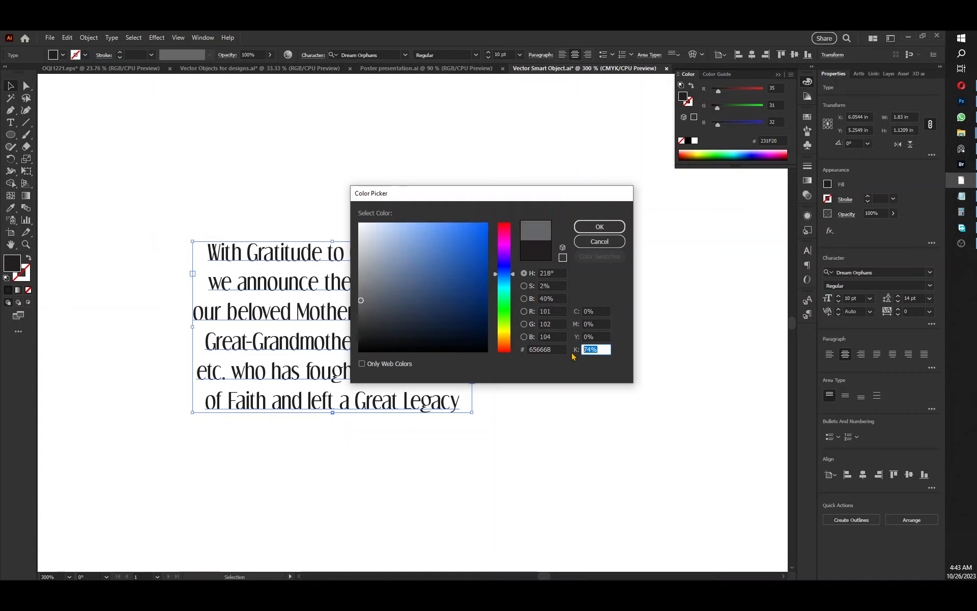
{"action": "type", "text": "100"}
{"action": "key", "text": "Return"}
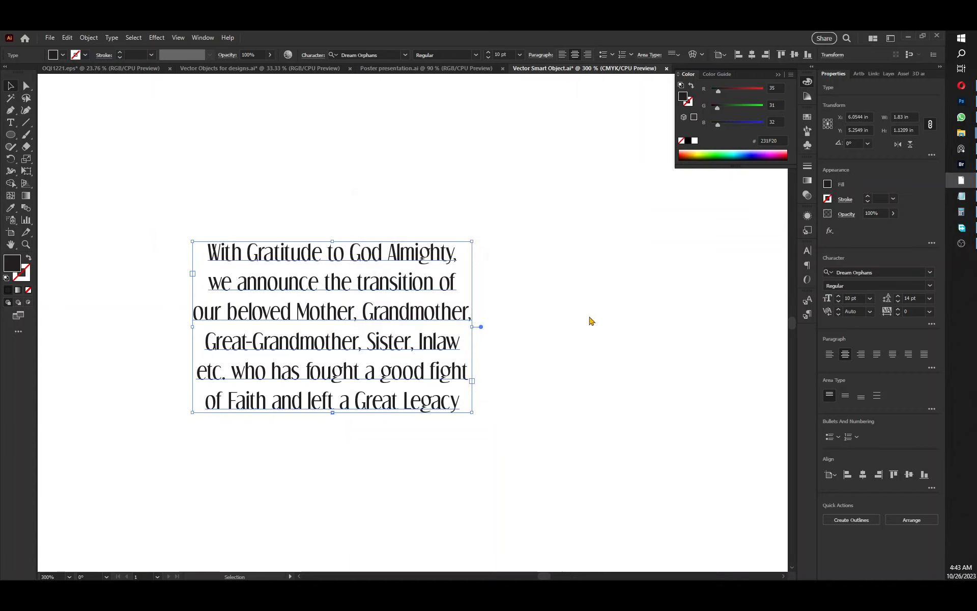
- Reselect the announcement text and give its fill a new global CMYK process swatch with C 0, M 0, Y 0, K 100
{"action": "left_click", "coordinate": [519, 288]}
{"action": "left_click", "coordinate": [404, 255]}
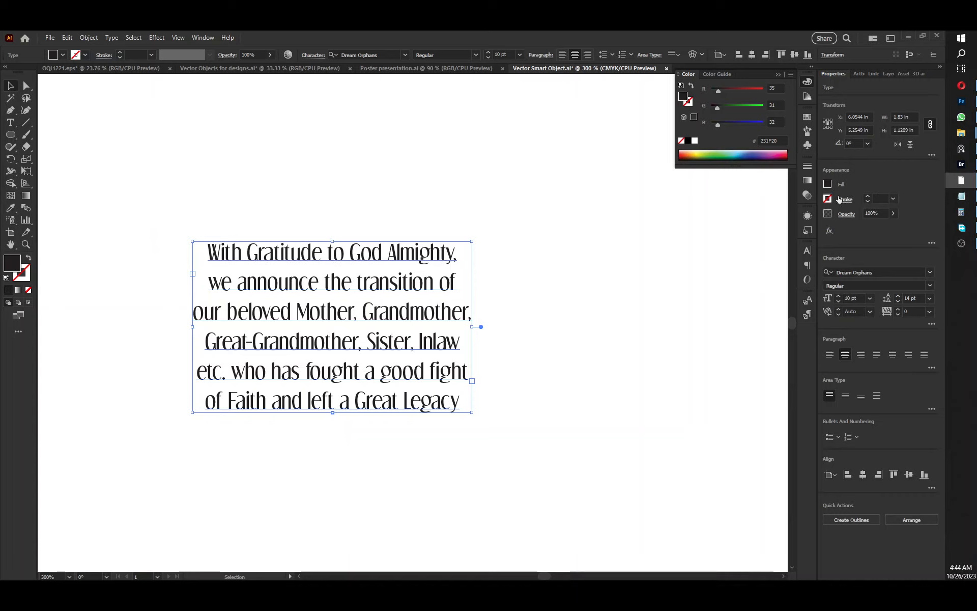
{"action": "left_click", "coordinate": [832, 187]}
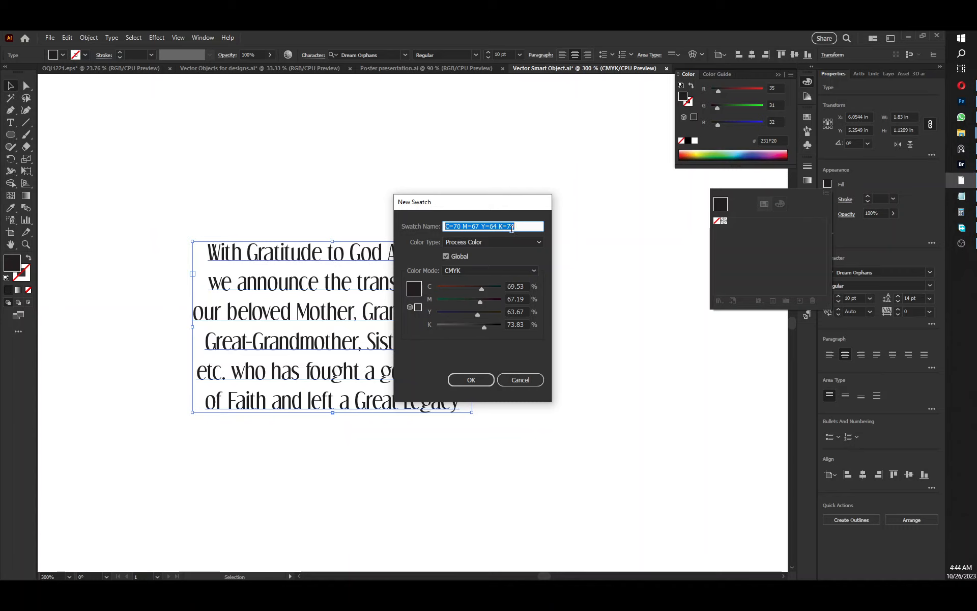
{"action": "left_click", "coordinate": [524, 286]}
{"action": "type", "text": "0"}
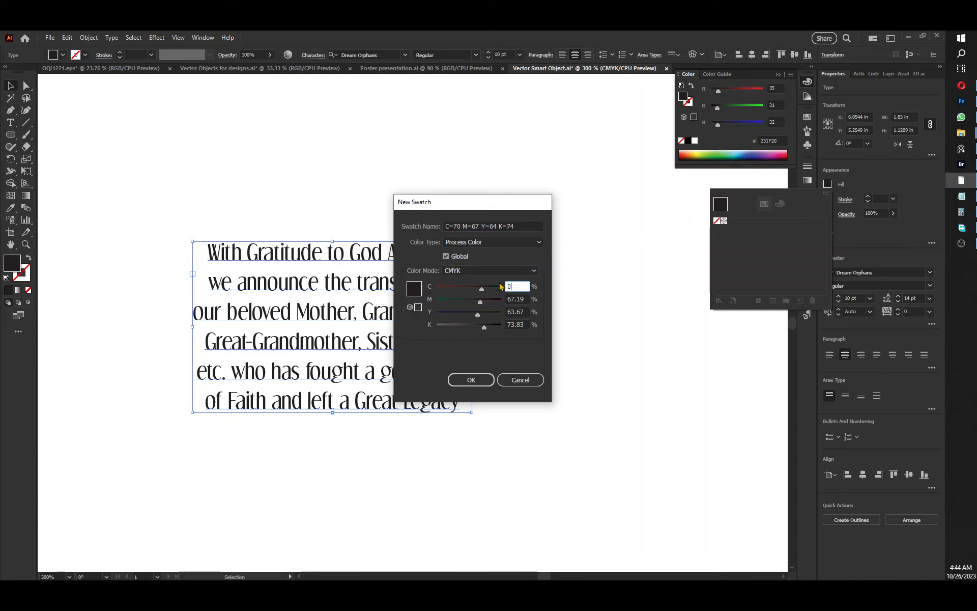
{"action": "left_click", "coordinate": [525, 299]}
{"action": "type", "text": "0"}
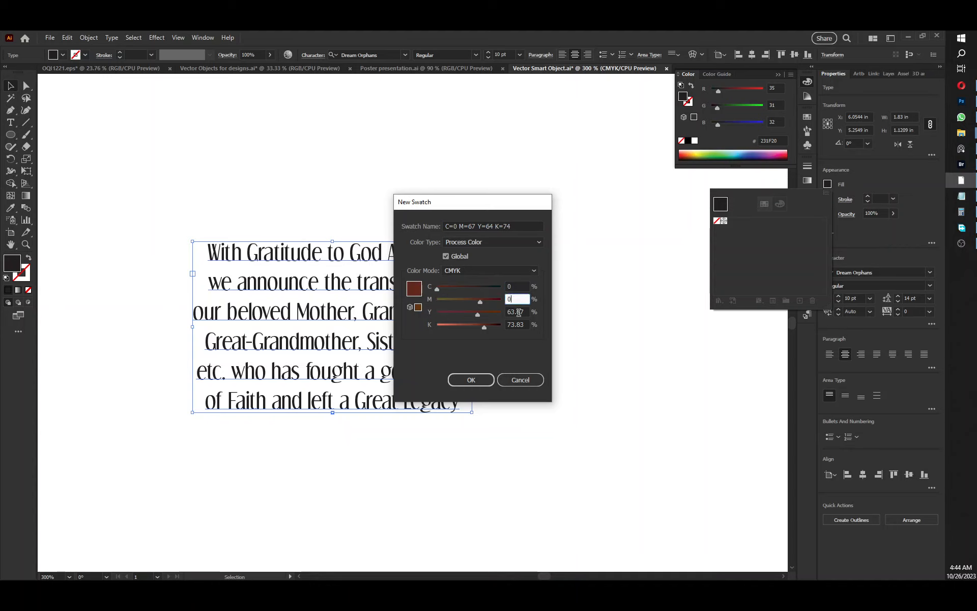
{"action": "left_click", "coordinate": [524, 311]}
{"action": "type", "text": "0"}
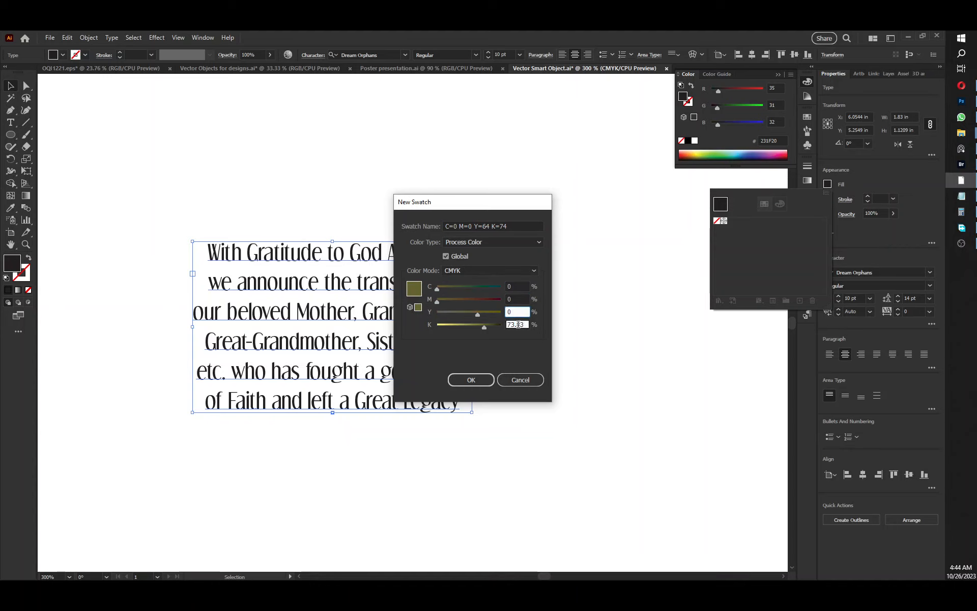
{"action": "key", "text": "Tab"}
{"action": "type", "text": "10"}
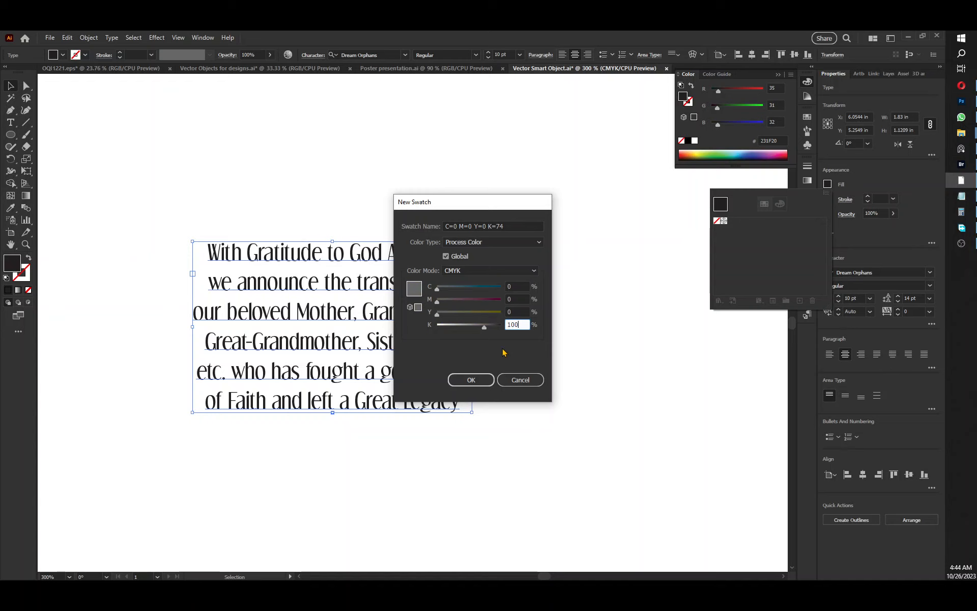
{"action": "left_click", "coordinate": [466, 380]}
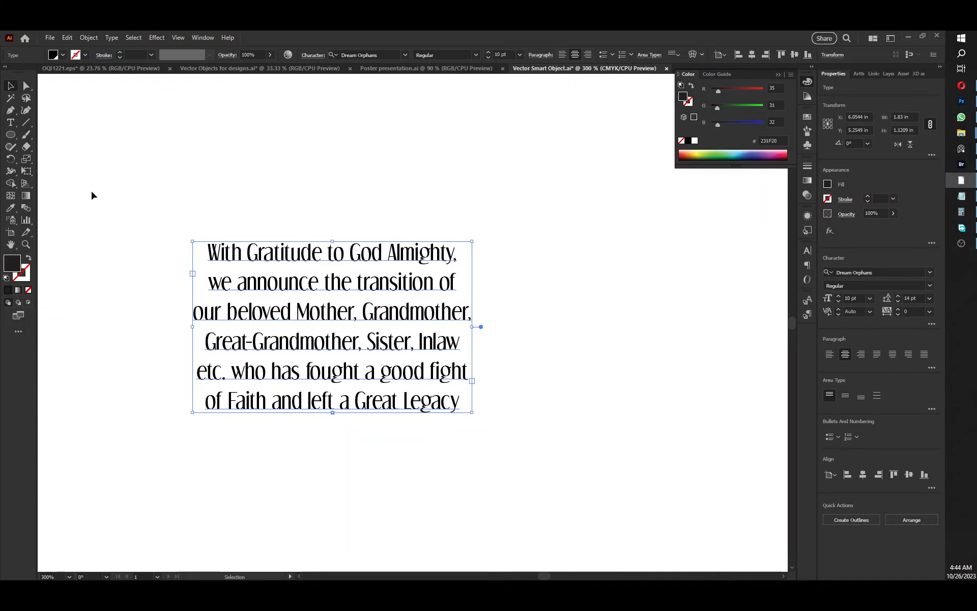
- Draw a temporary ellipse about 0.30 by 0.26 in beside the text, check its fill's CMYK values, and delete it
{"action": "left_click", "coordinate": [12, 134]}
{"action": "left_click_drag", "start_coordinate": [557, 222], "coordinate": [601, 260]}
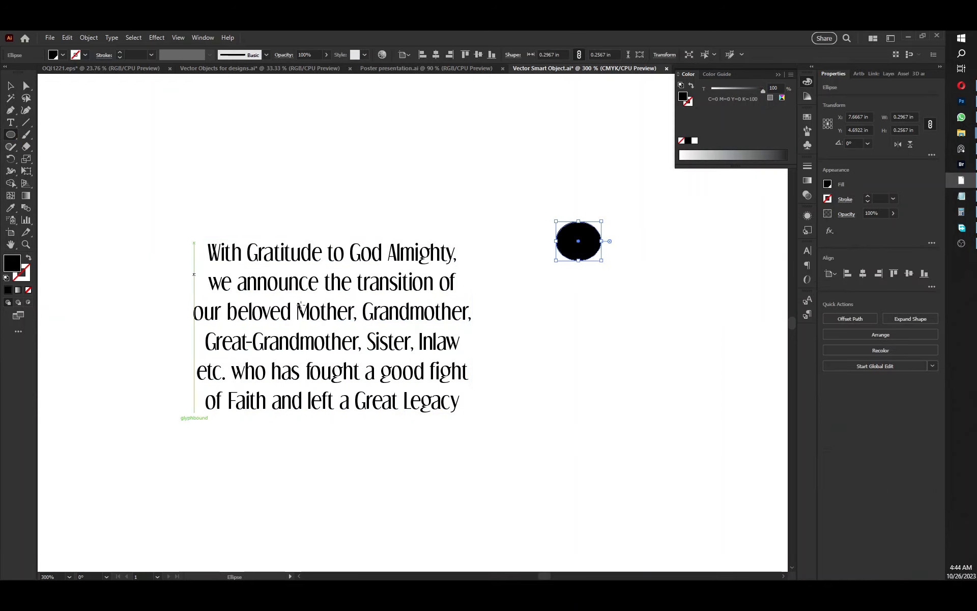
{"action": "double_click", "coordinate": [12, 265]}
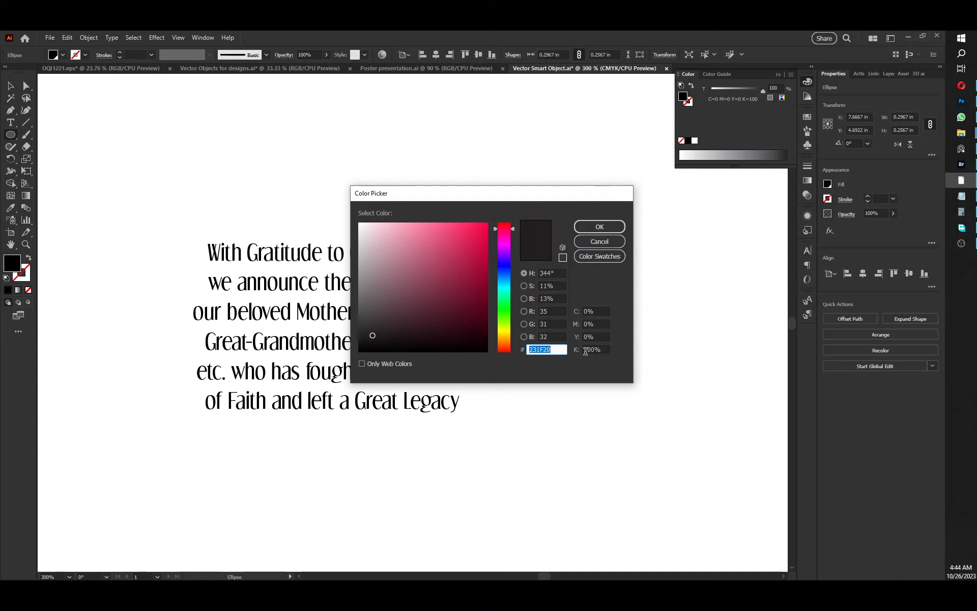
{"action": "left_click", "coordinate": [608, 229]}
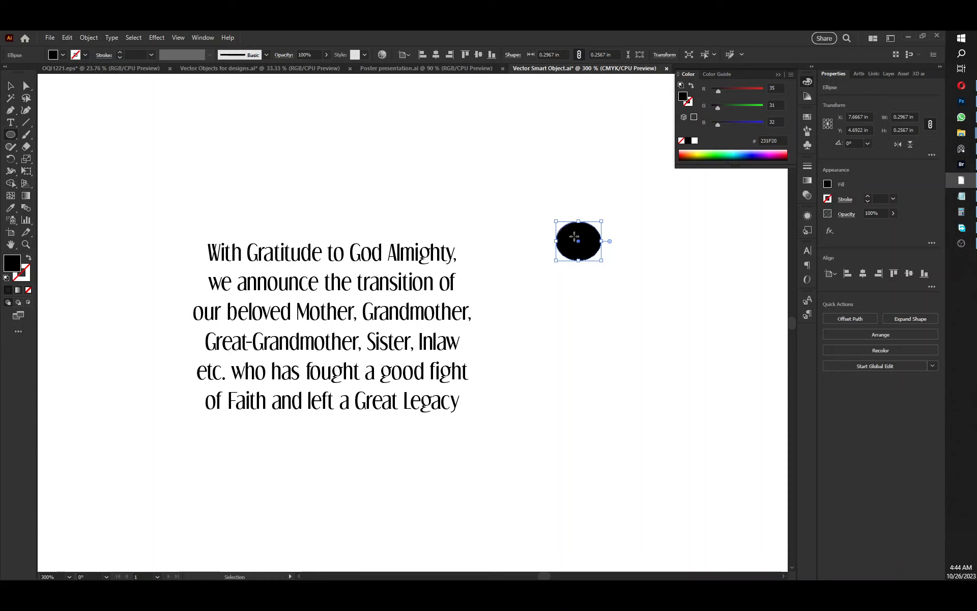
{"action": "key", "text": "Delete"}
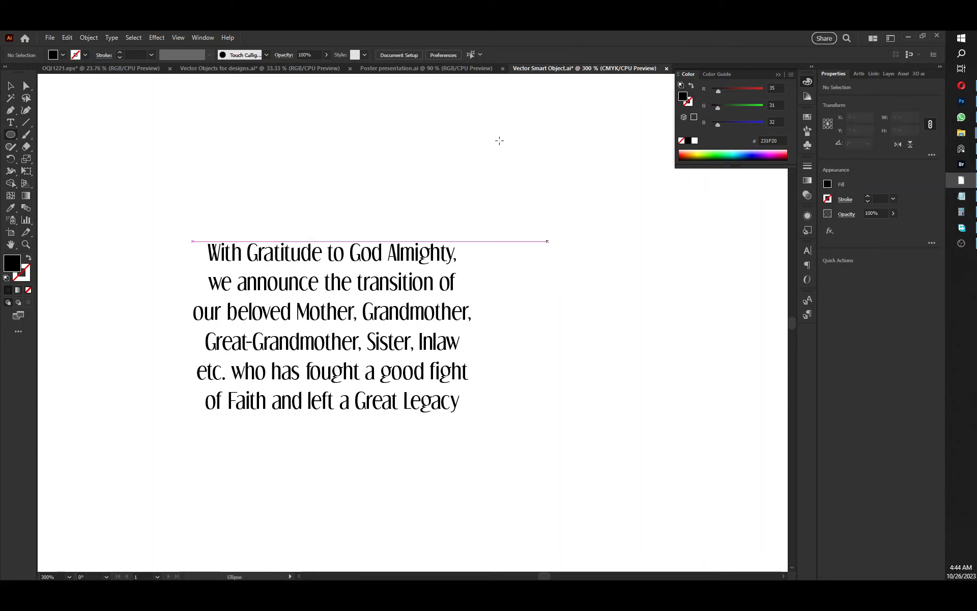
- Close the announcement text's smart object with its changes saved, and return to the banner design in Photoshop
{"action": "key", "text": "ctrl+w"}
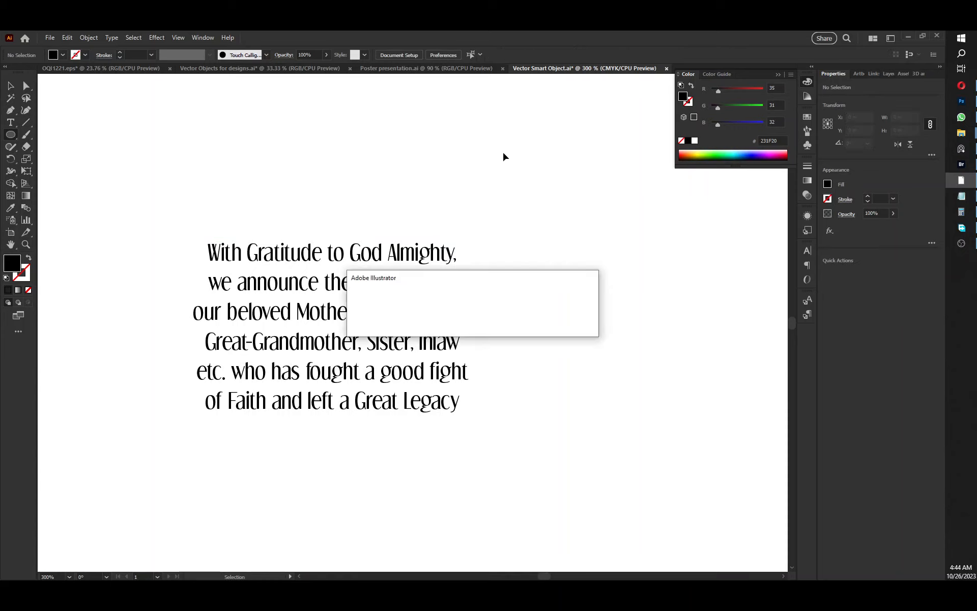
{"action": "left_click", "coordinate": [492, 329]}
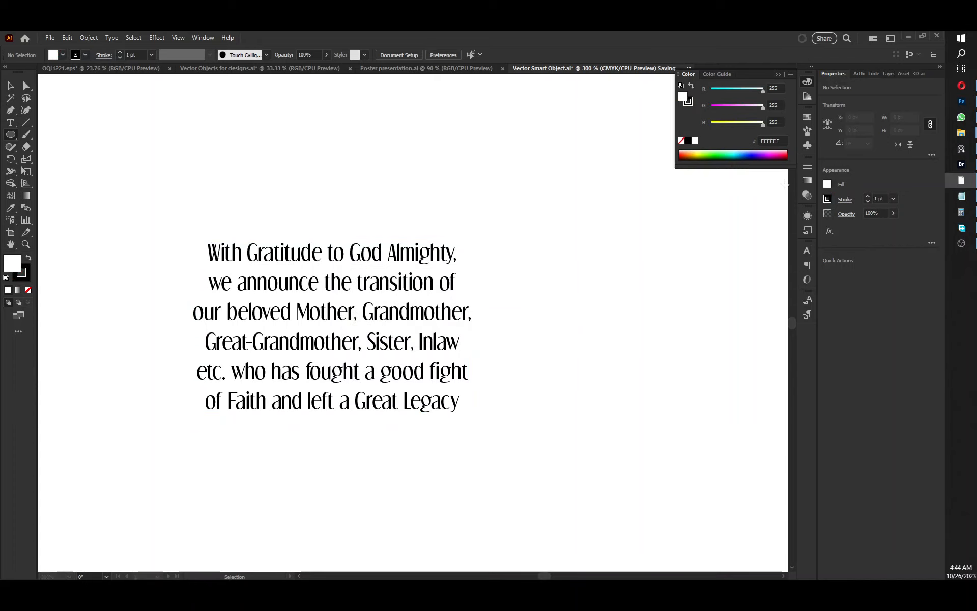
{"action": "left_click", "coordinate": [909, 39]}
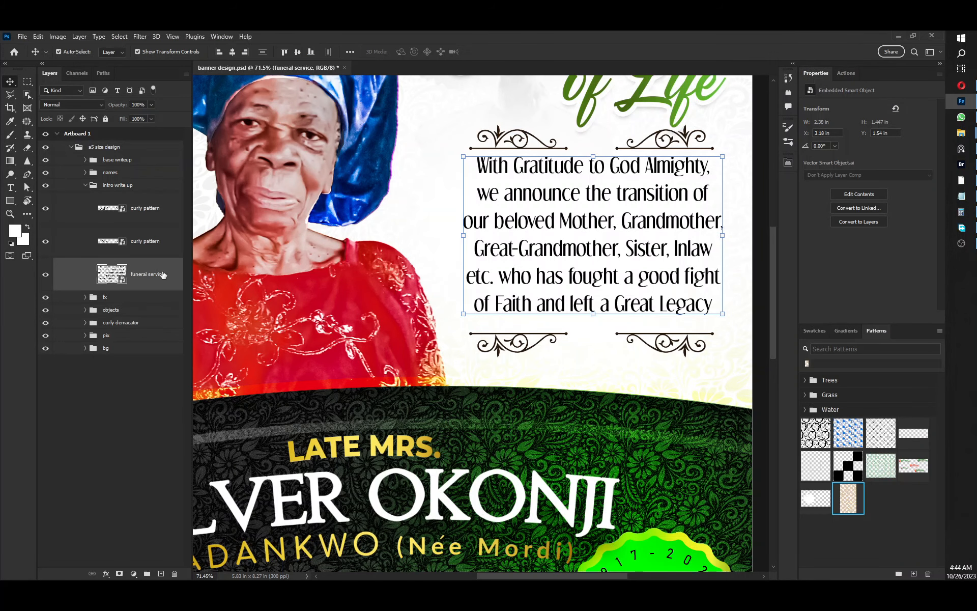
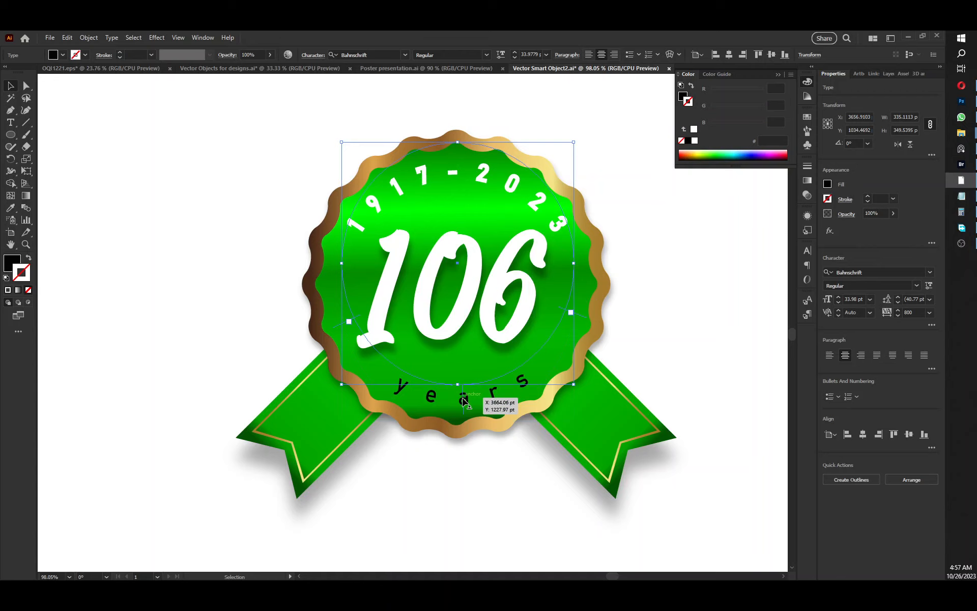
- Match the curved "years" text's fill and stroke to the "1917-2023" text with the Eyedropper, and deselect it
{"action": "key", "text": "i"}
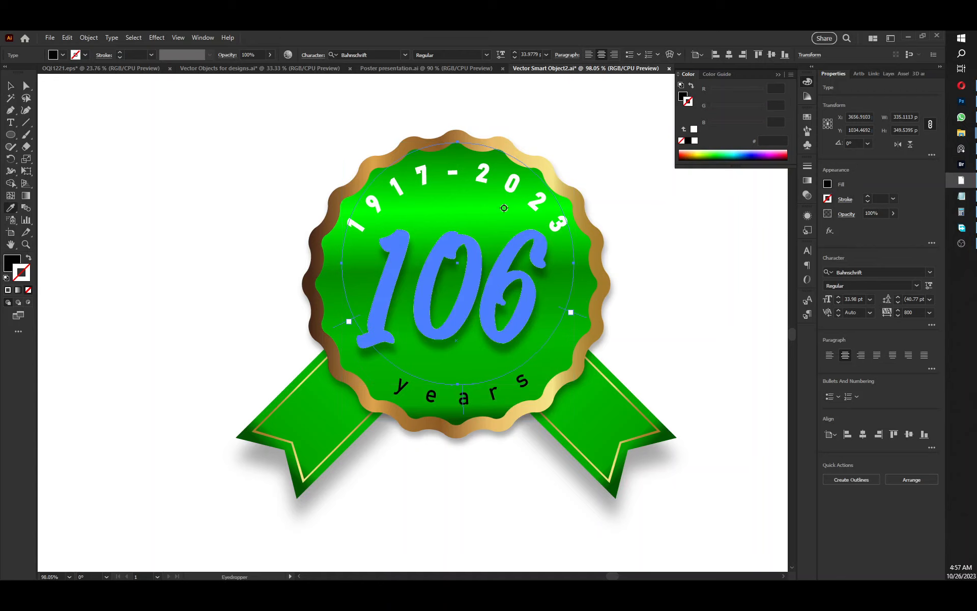
{"action": "left_click", "coordinate": [488, 174]}
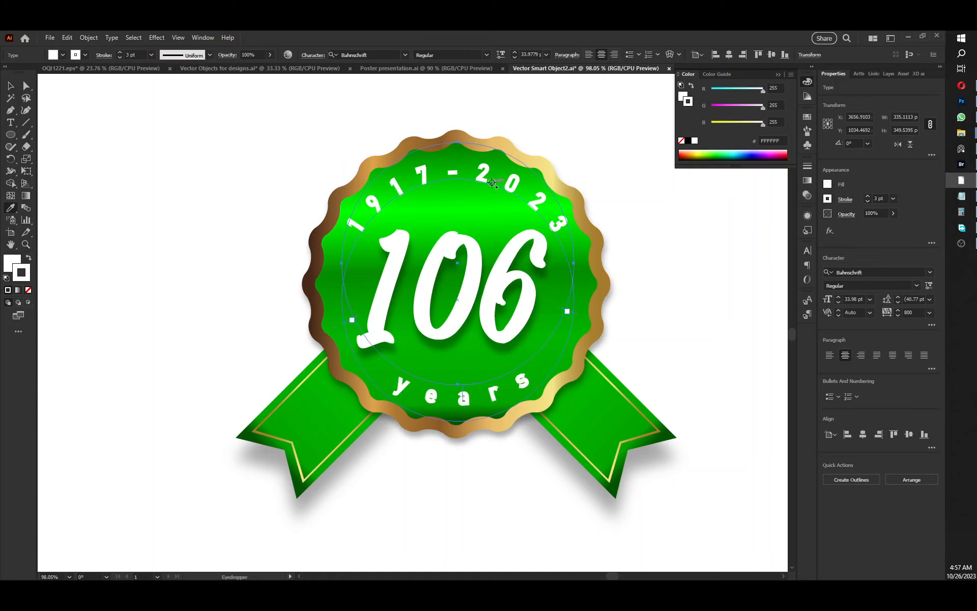
{"action": "key", "text": "v"}
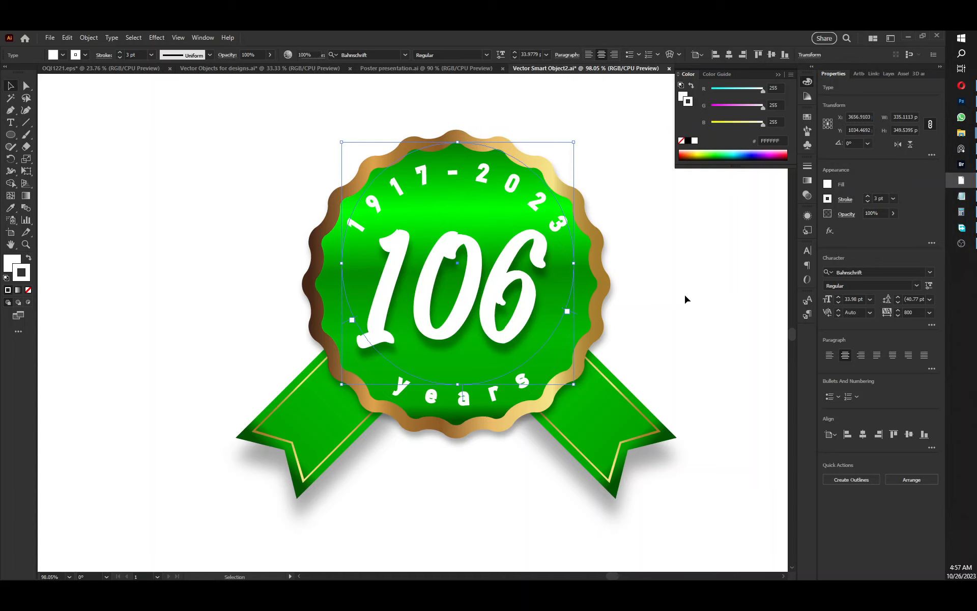
{"action": "left_click", "coordinate": [685, 296]}
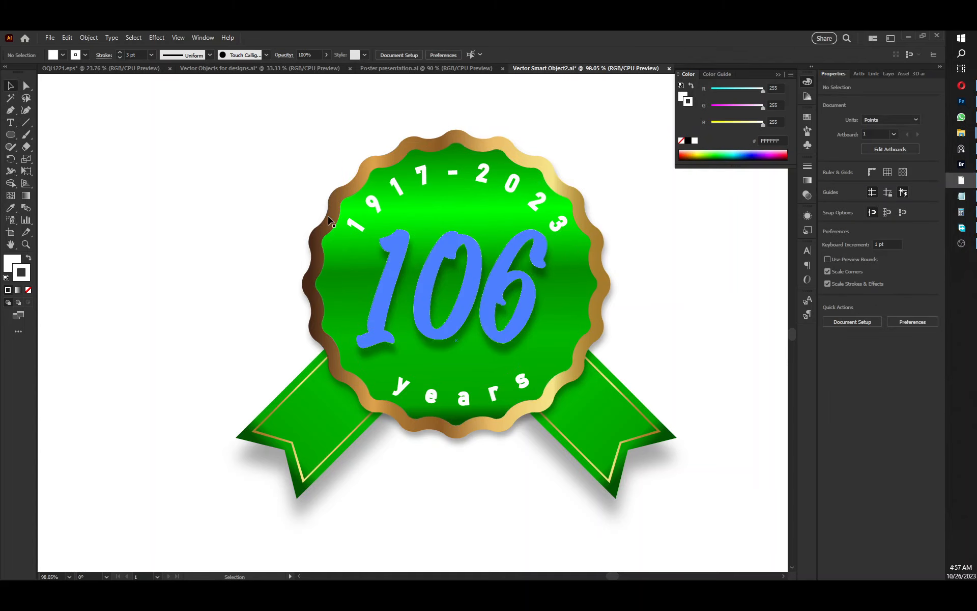
{"action": "left_click", "coordinate": [50, 38]}
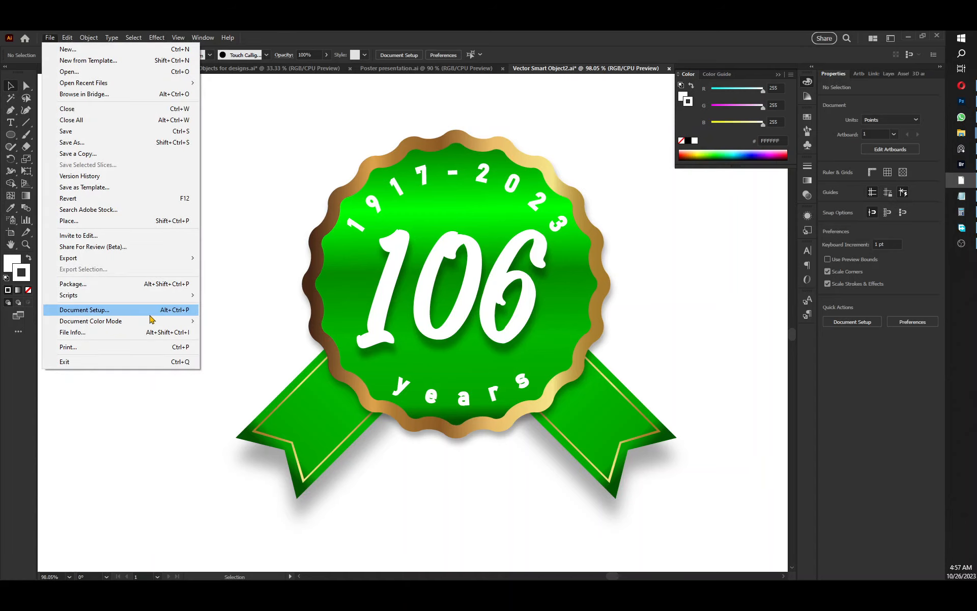
{"action": "left_click", "coordinate": [660, 338]}
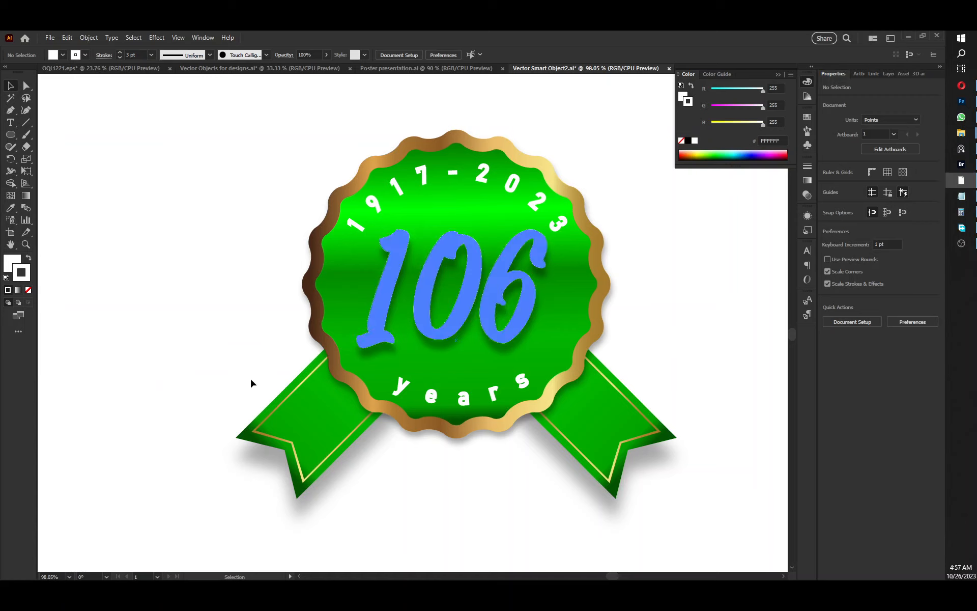
{"action": "key", "text": "a"}
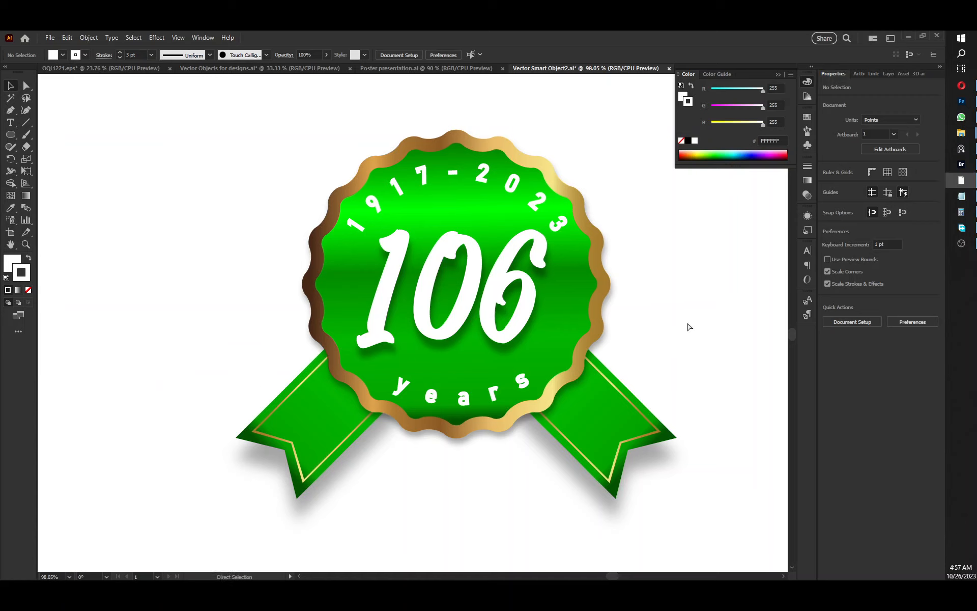
- Save and close the 106 years badge document, Vector Smart Object2.ai, and switch back to the banner in Photoshop
{"action": "key", "text": "ctrl+w"}
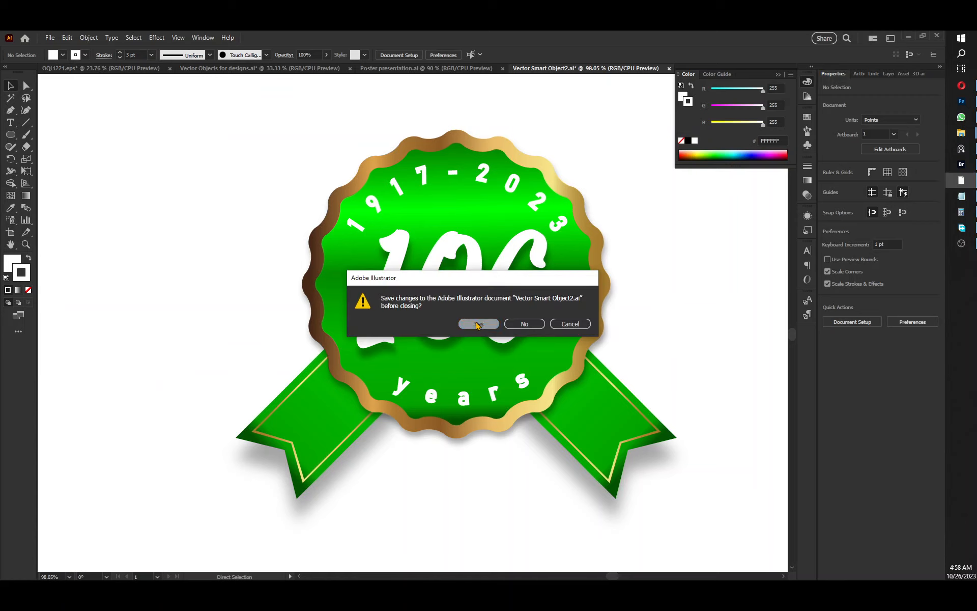
{"action": "left_click", "coordinate": [476, 324]}
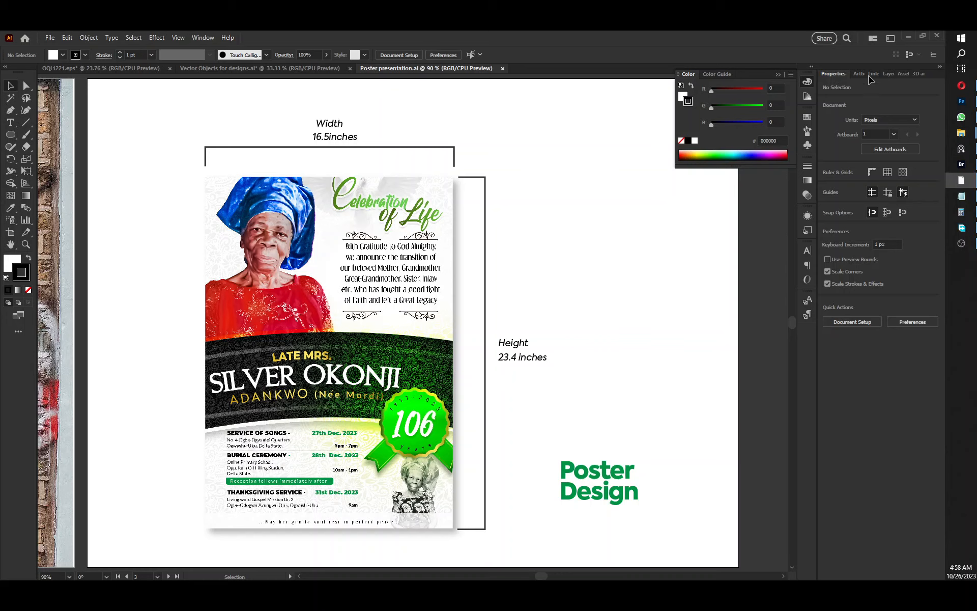
{"action": "left_click", "coordinate": [908, 36]}
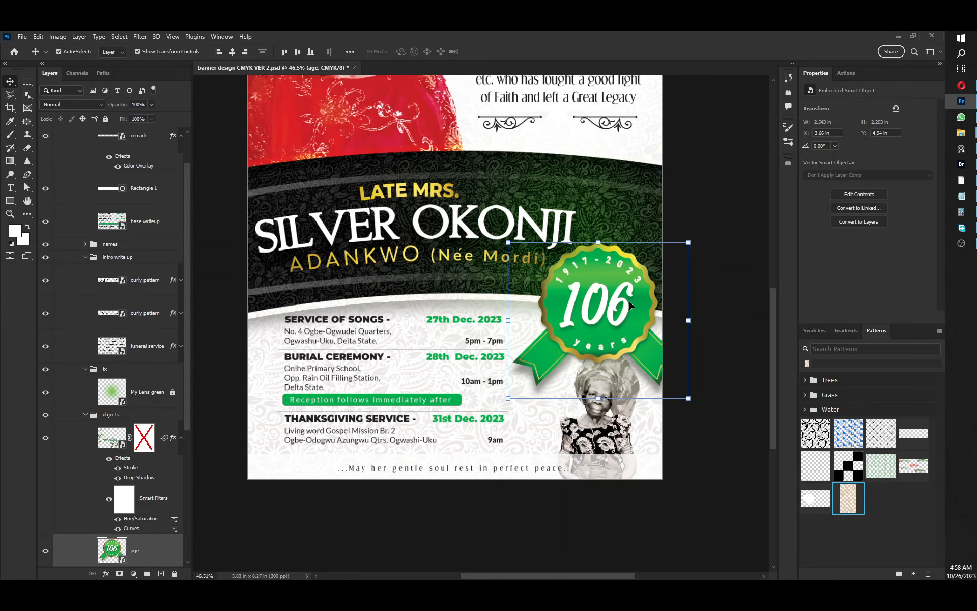
- Review the updated banner design, and select and collapse Artboard 1 in the layer list
{"action": "scroll", "coordinate": [523, 377], "scroll_direction": "down", "scroll_amount": 2}
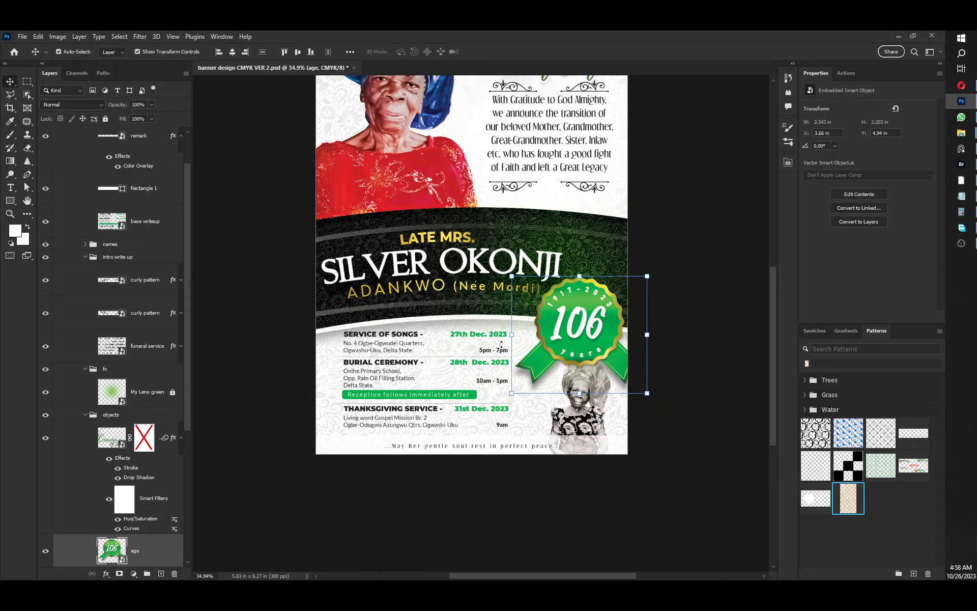
{"action": "scroll", "coordinate": [527, 300], "scroll_direction": "down", "scroll_amount": 1}
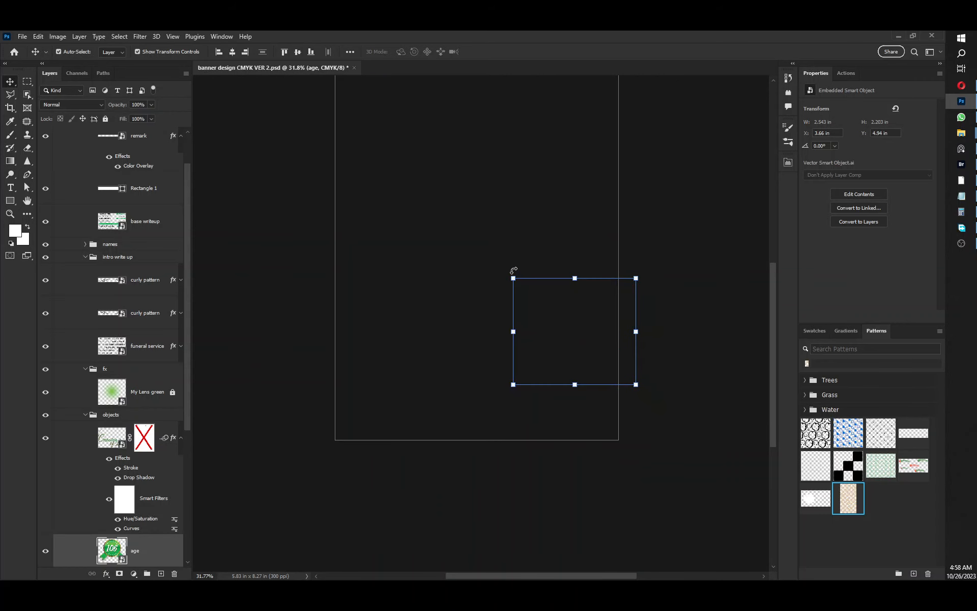
{"action": "scroll", "coordinate": [497, 275], "scroll_direction": "up", "scroll_amount": 1}
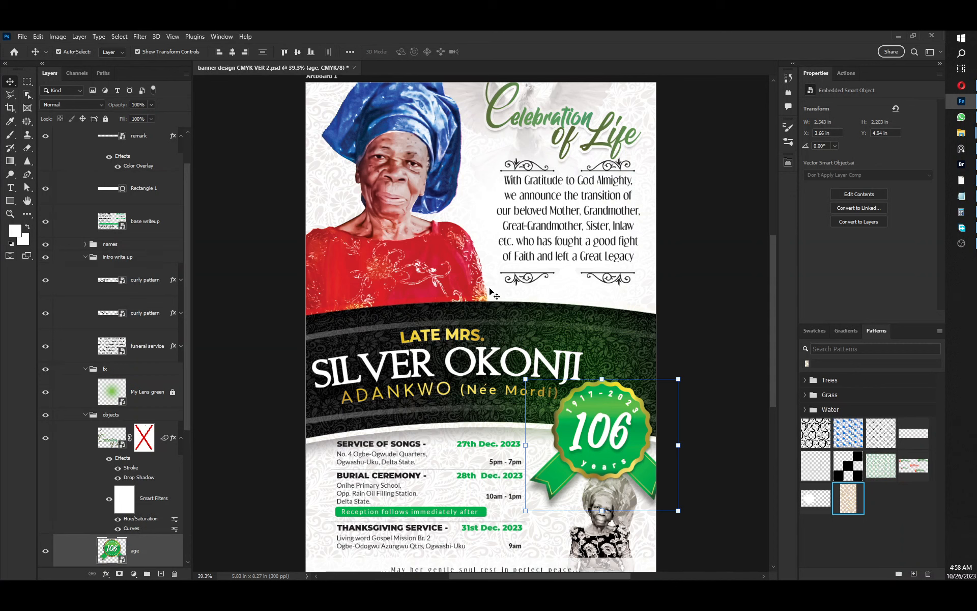
{"action": "scroll", "coordinate": [109, 173], "scroll_direction": "up", "scroll_amount": 2}
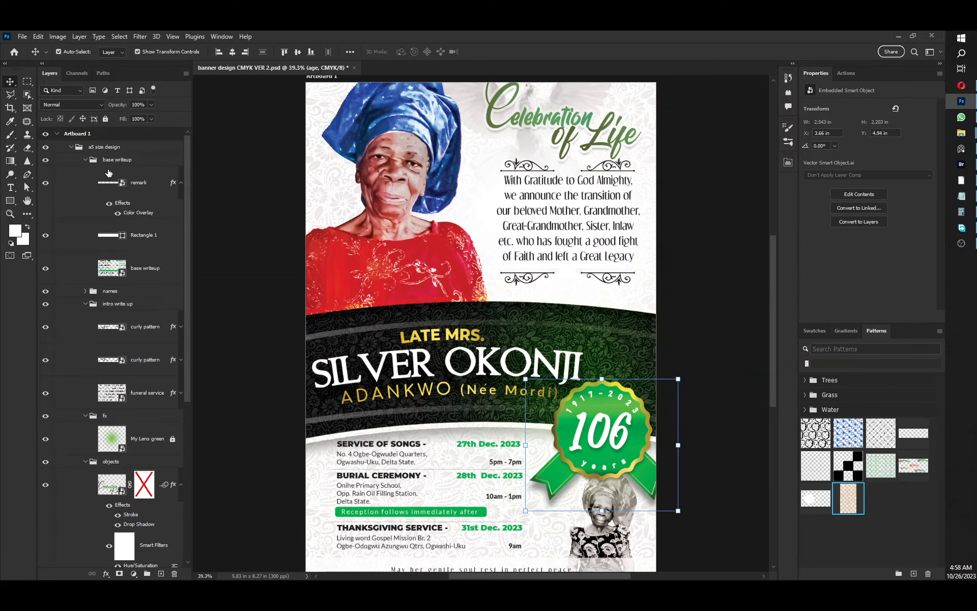
{"action": "left_click", "coordinate": [56, 136]}
{"action": "left_click", "coordinate": [56, 133]}
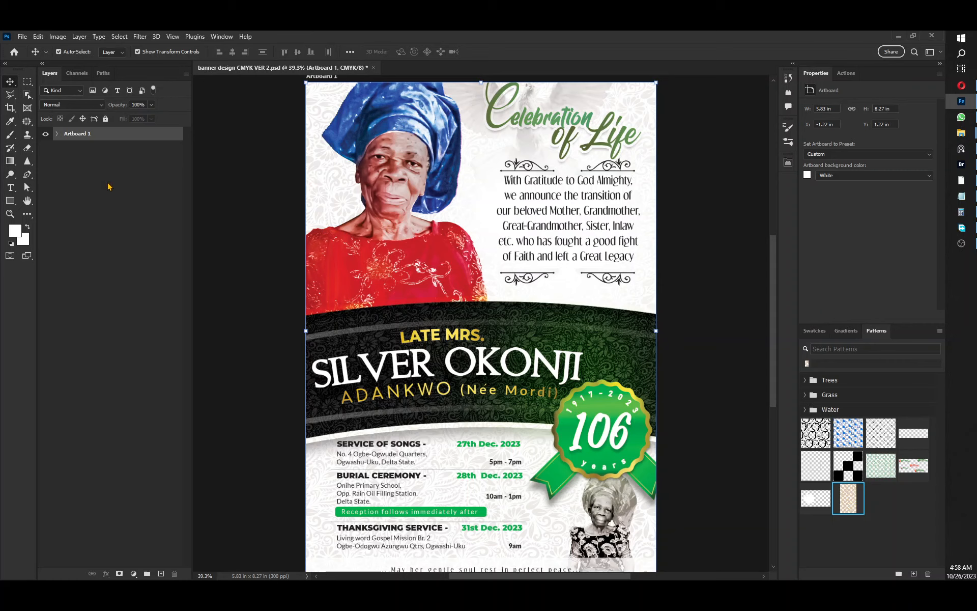
- Save the banner as a new Photoshop file, banner design CMYK VER 3, and flatten it into a single Background layer
{"action": "key", "text": "ctrl"}
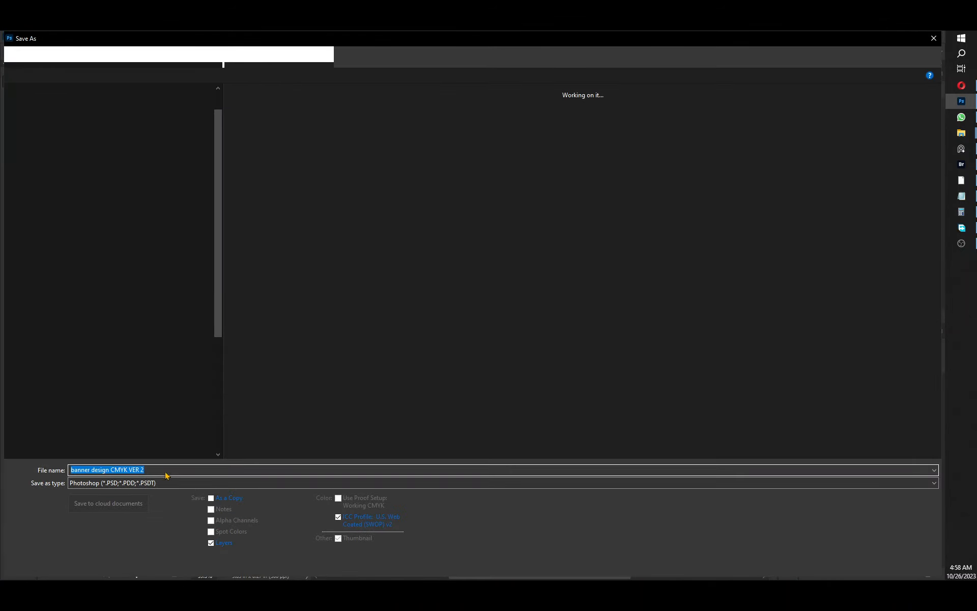
{"action": "left_click", "coordinate": [165, 475]}
{"action": "key", "text": "BackSpace"}
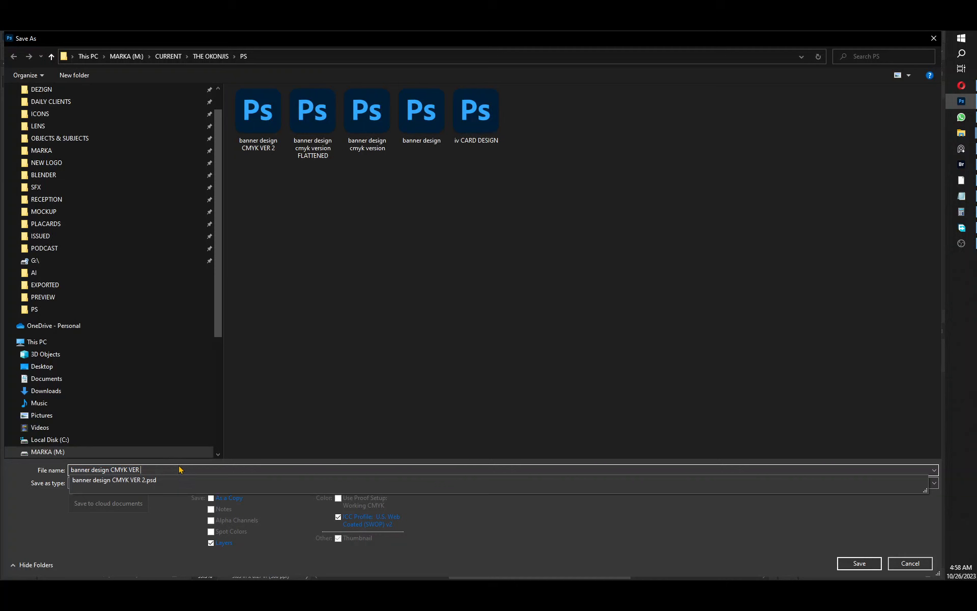
{"action": "type", "text": "3"}
{"action": "key", "text": "Return"}
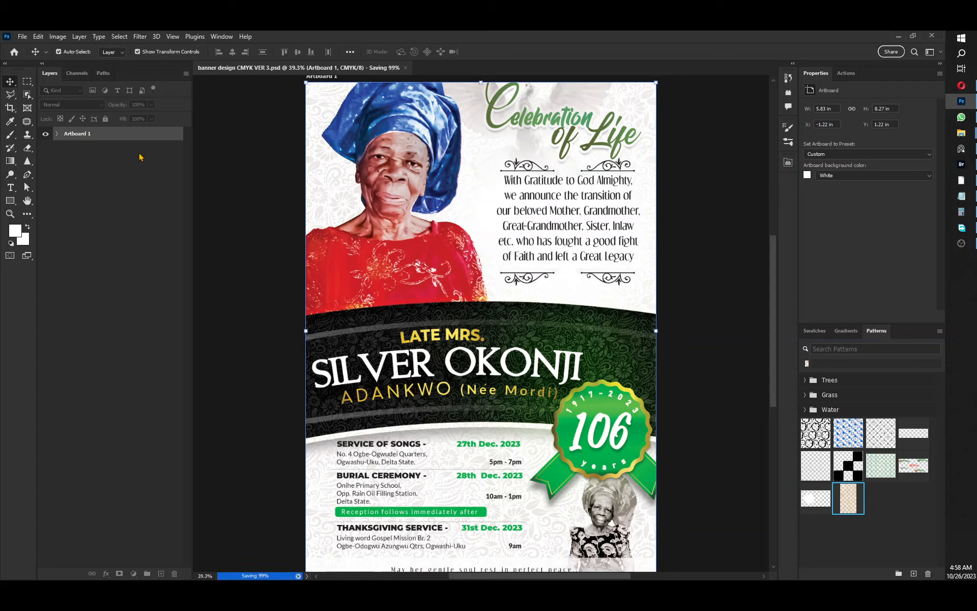
{"action": "key", "text": "ctrl"}
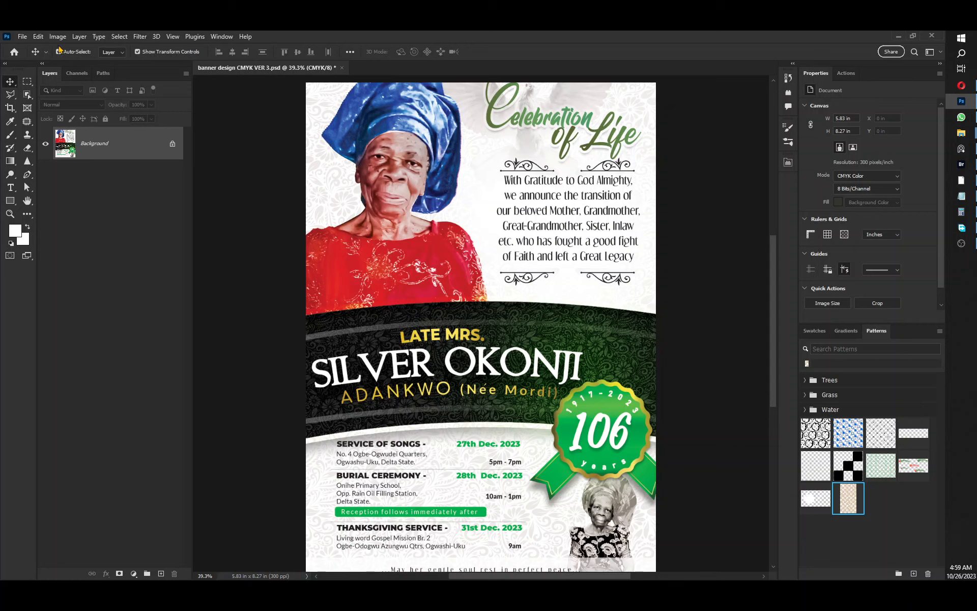
- Resize the flattened banner image to 16.5 inches wide by 23.5 inches high at 170 pixels/inch
{"action": "left_click", "coordinate": [55, 37]}
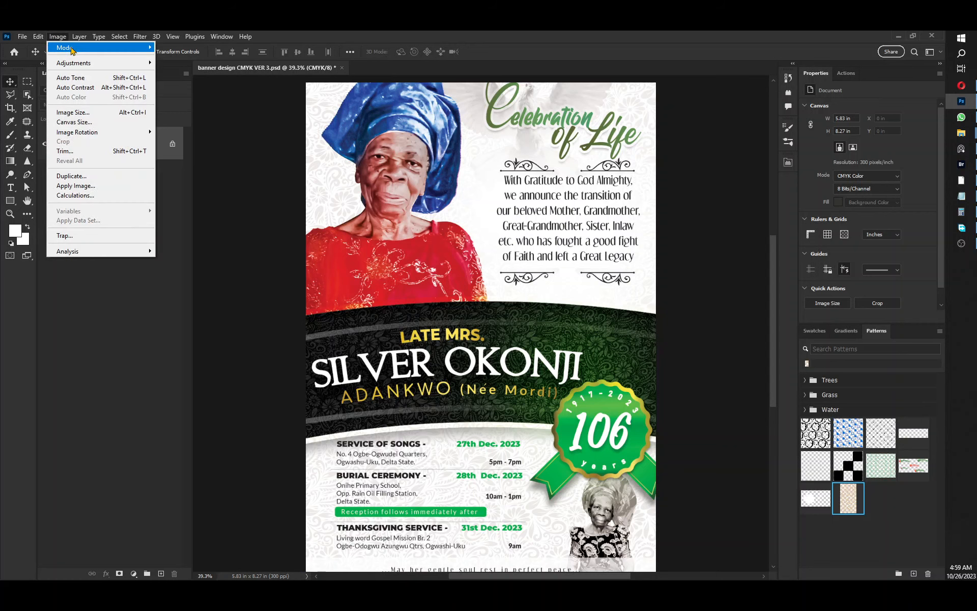
{"action": "mouse_move", "coordinate": [73, 47]}
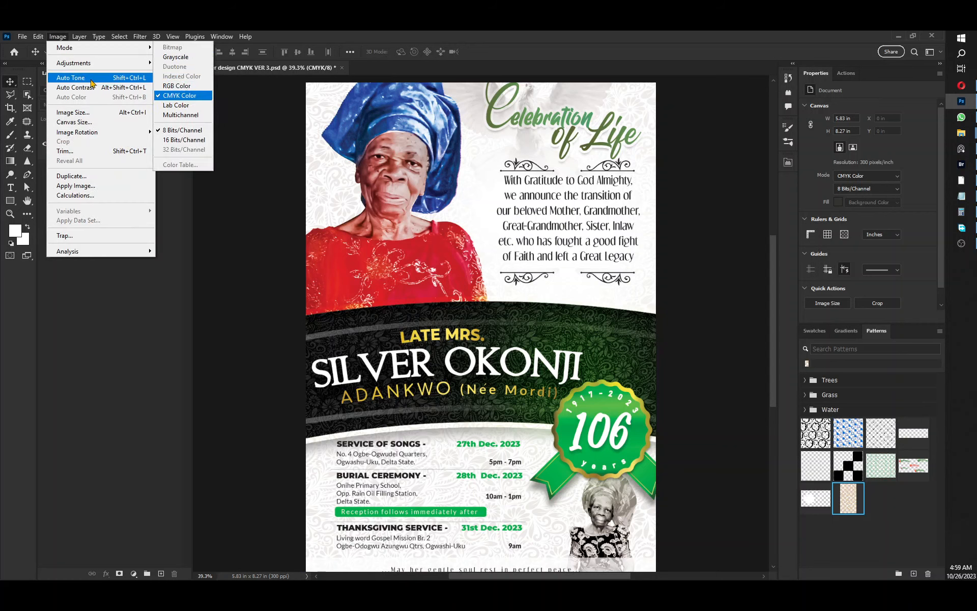
{"action": "left_click", "coordinate": [81, 115]}
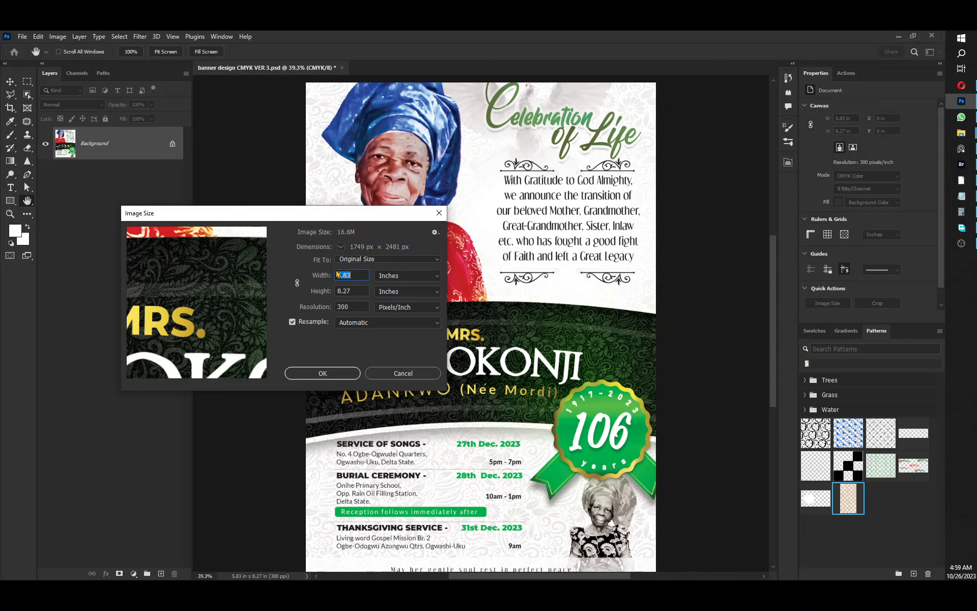
{"action": "type", "text": "16.5"}
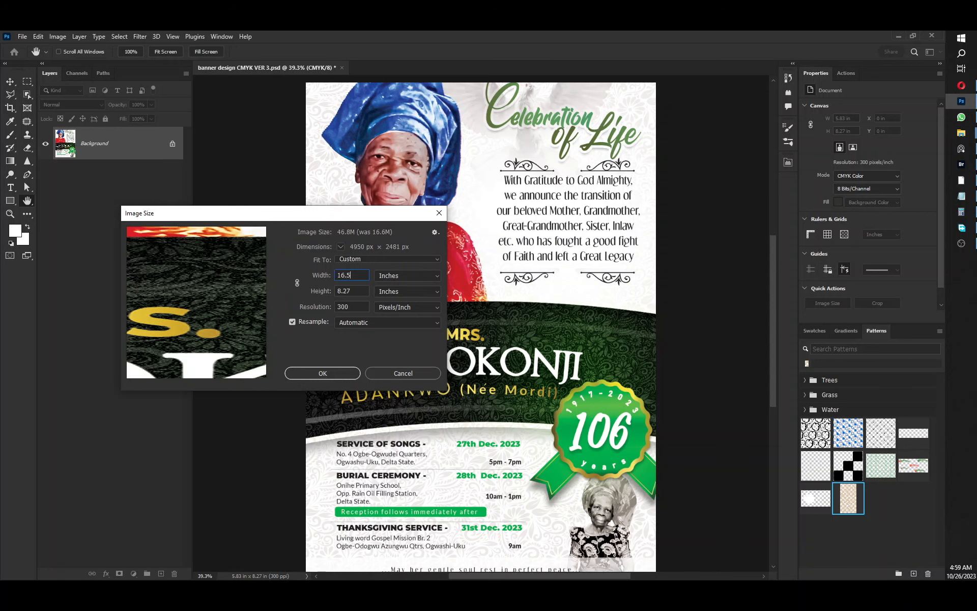
{"action": "double_click", "coordinate": [360, 293]}
{"action": "type", "text": "23."}
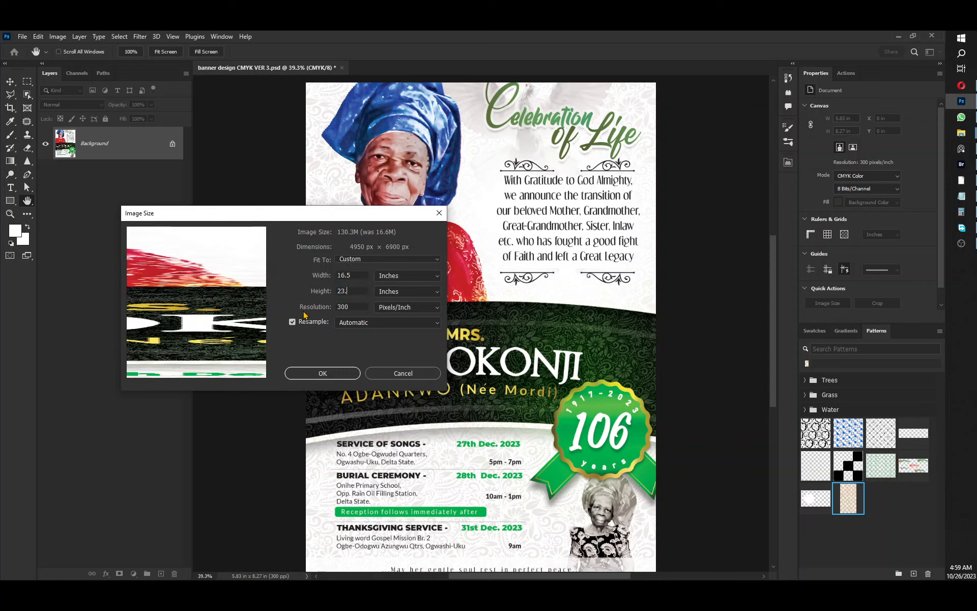
{"action": "type", "text": "5"}
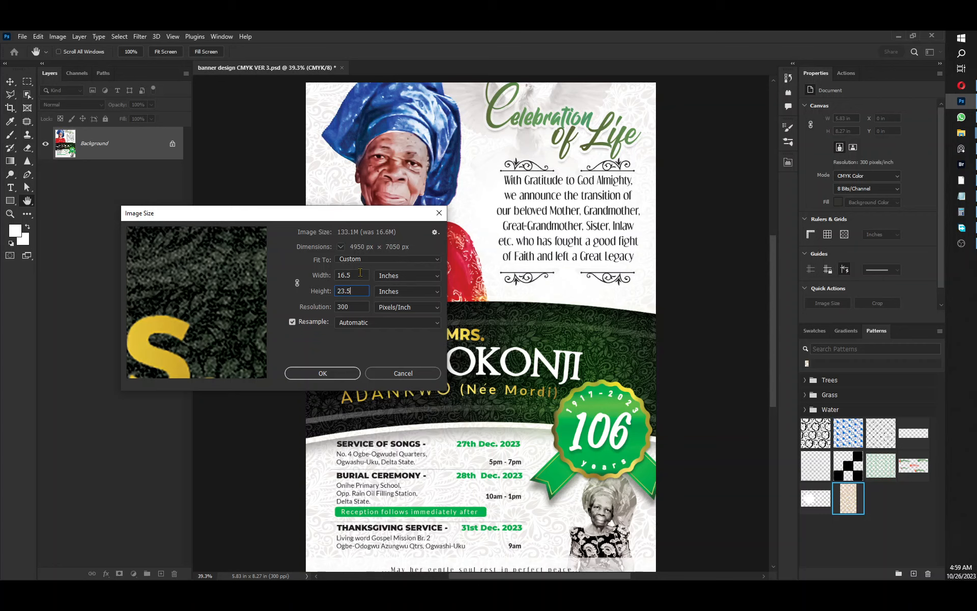
{"action": "double_click", "coordinate": [336, 307]}
{"action": "type", "text": "170"}
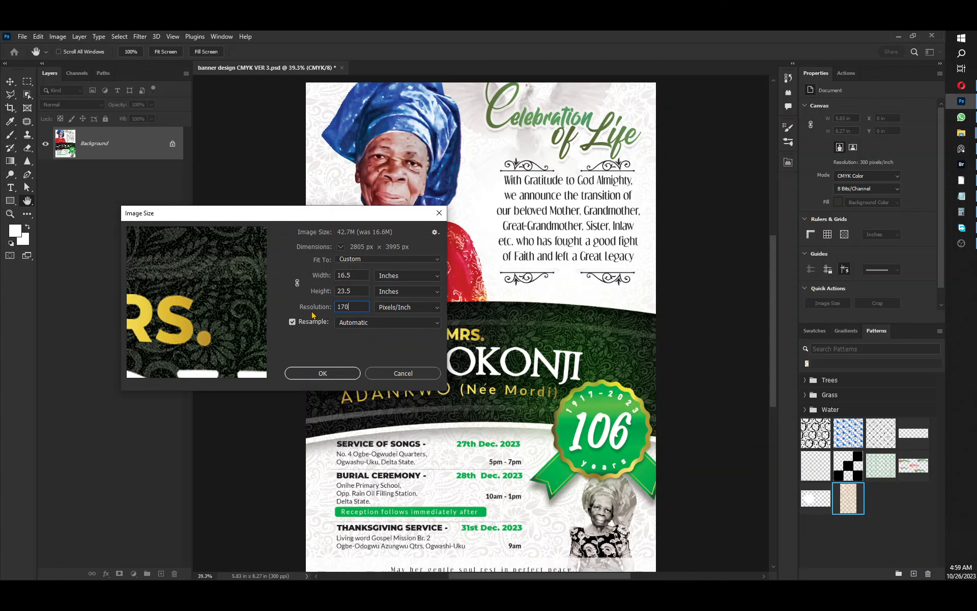
{"action": "left_click", "coordinate": [340, 376]}
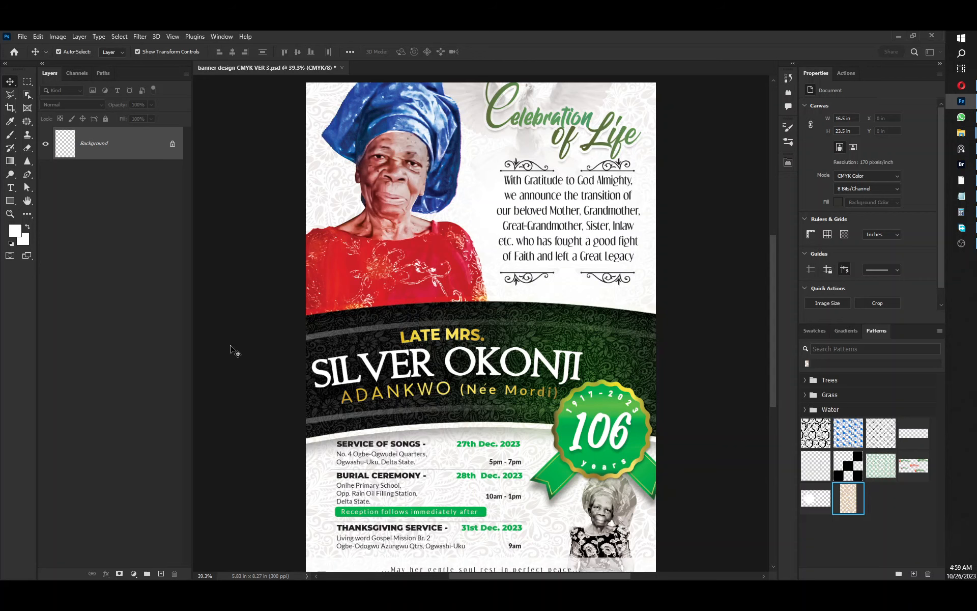
- Split the banner's CMYK channels into separate grayscale documents
{"action": "key", "text": "ctrl+0"}
{"action": "scroll", "coordinate": [355, 230], "scroll_direction": "down", "scroll_amount": 1}
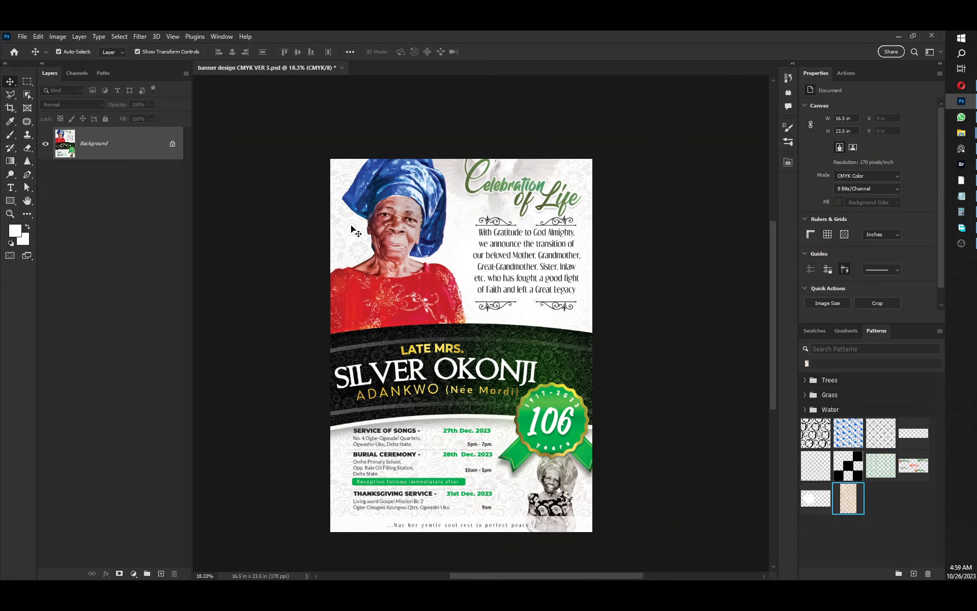
{"action": "scroll", "coordinate": [360, 232], "scroll_direction": "up", "scroll_amount": 1}
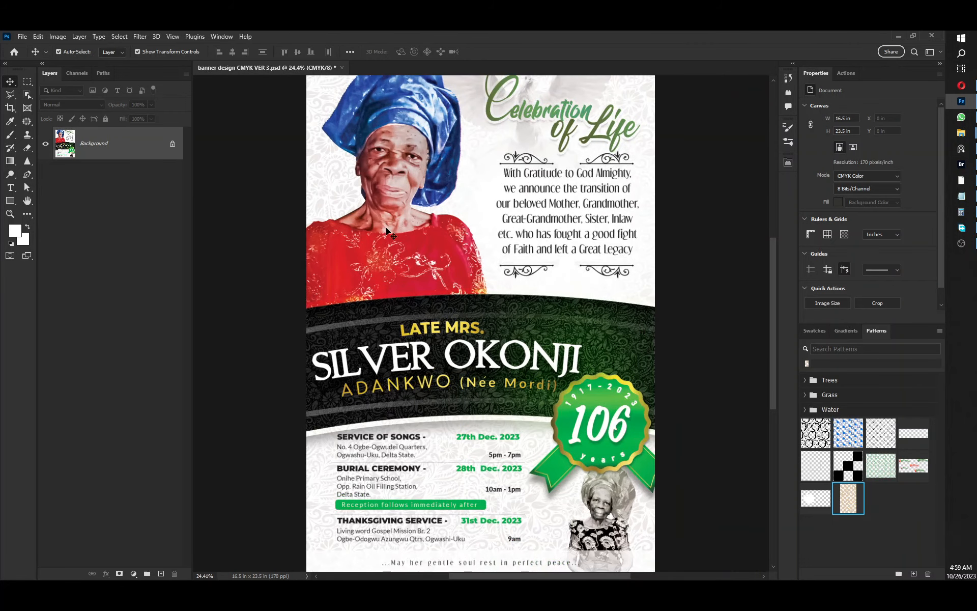
{"action": "left_click", "coordinate": [186, 74]}
{"action": "left_click", "coordinate": [83, 76]}
{"action": "left_click", "coordinate": [80, 74]}
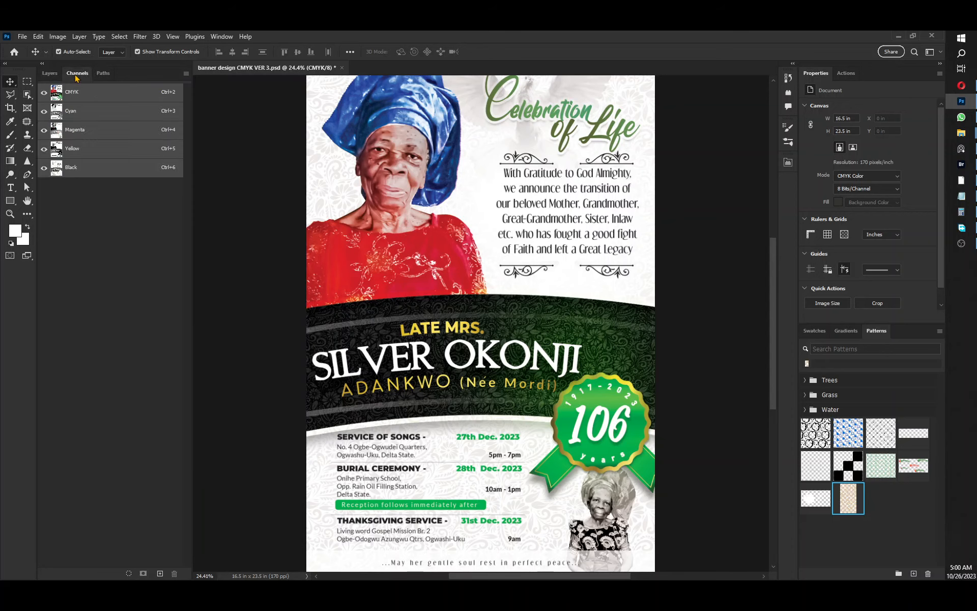
{"action": "left_click", "coordinate": [222, 36]}
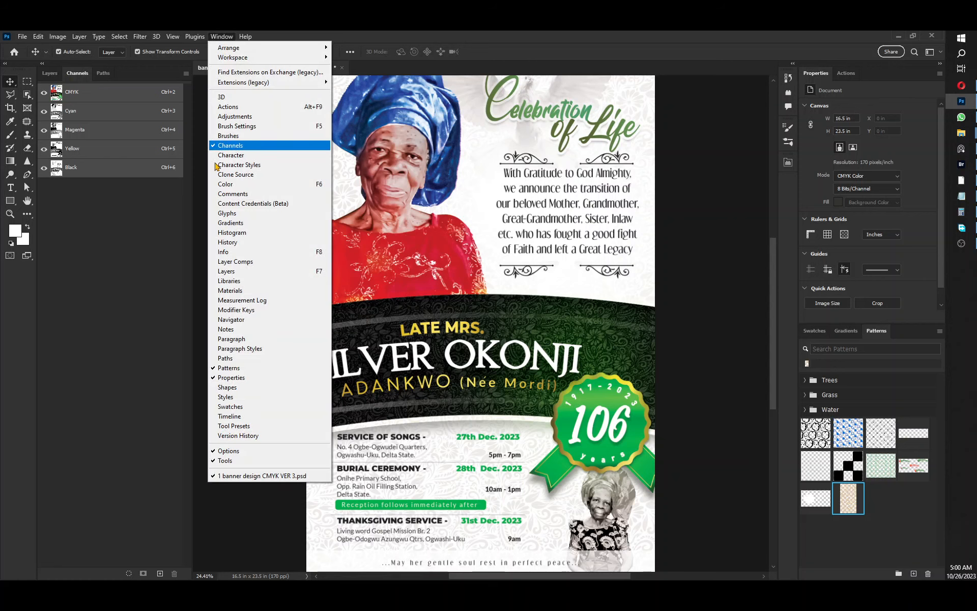
{"action": "left_click", "coordinate": [126, 198]}
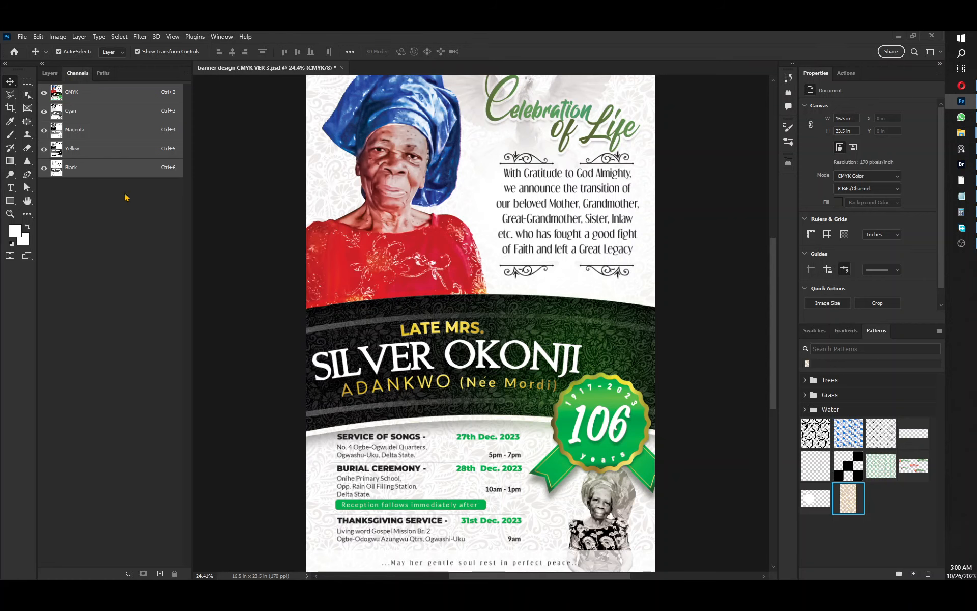
{"action": "left_click", "coordinate": [186, 73]}
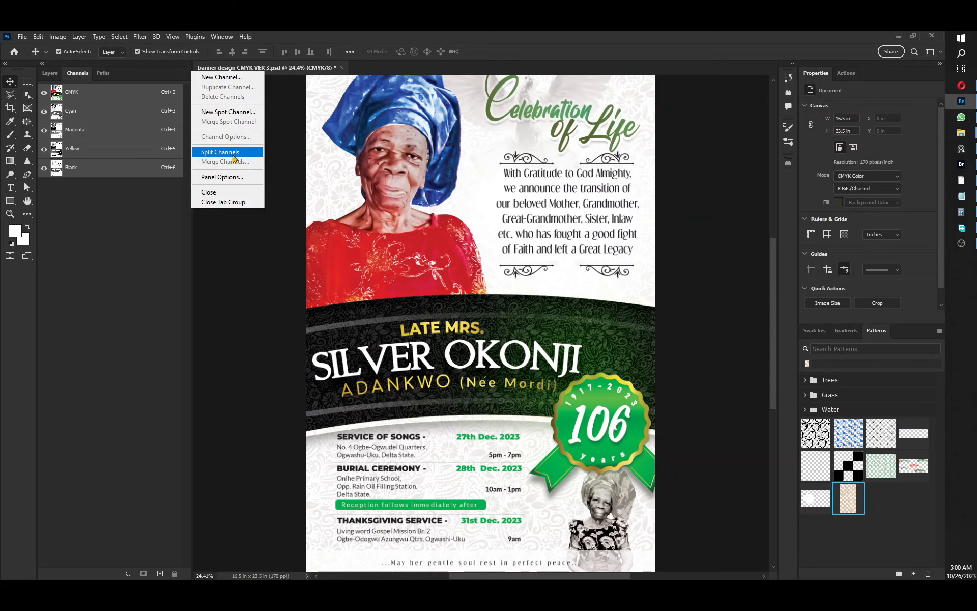
{"action": "left_click", "coordinate": [233, 156]}
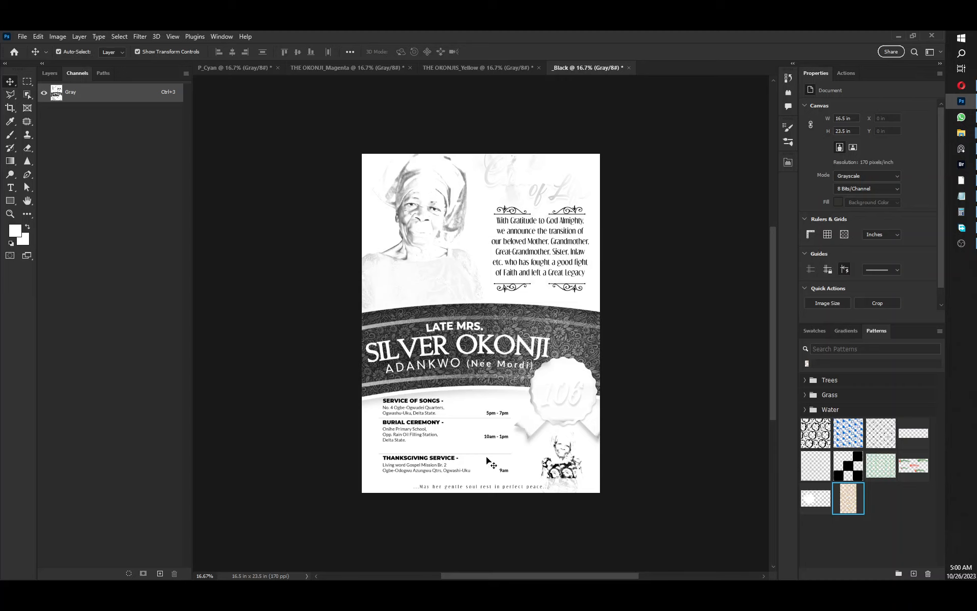
- Examine and compare the separated Cyan, Magenta, Yellow and Black documents for how text, photos and the badge are distributed across the plates
{"action": "left_click", "coordinate": [483, 71]}
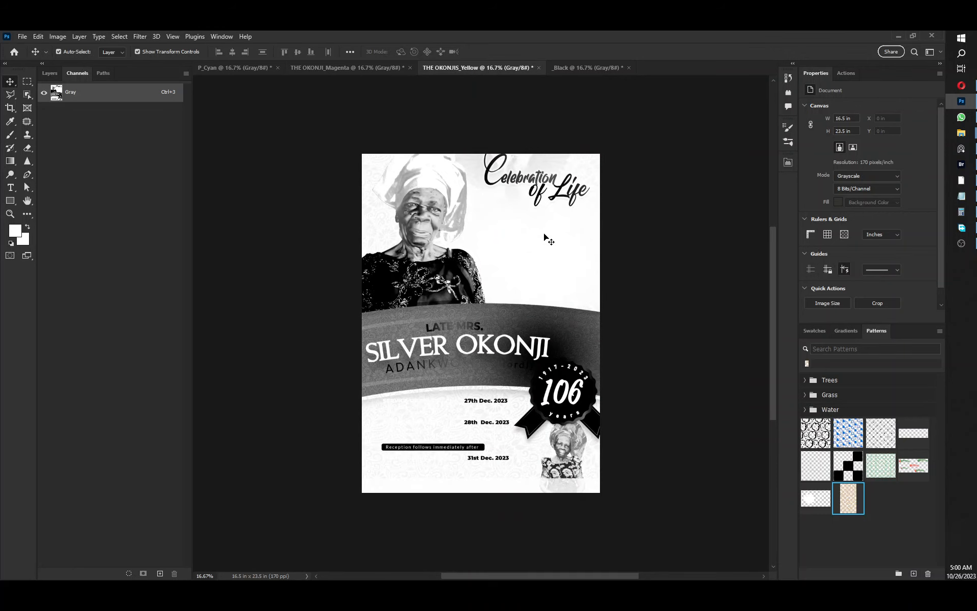
{"action": "scroll", "coordinate": [492, 431], "scroll_direction": "up", "scroll_amount": 1}
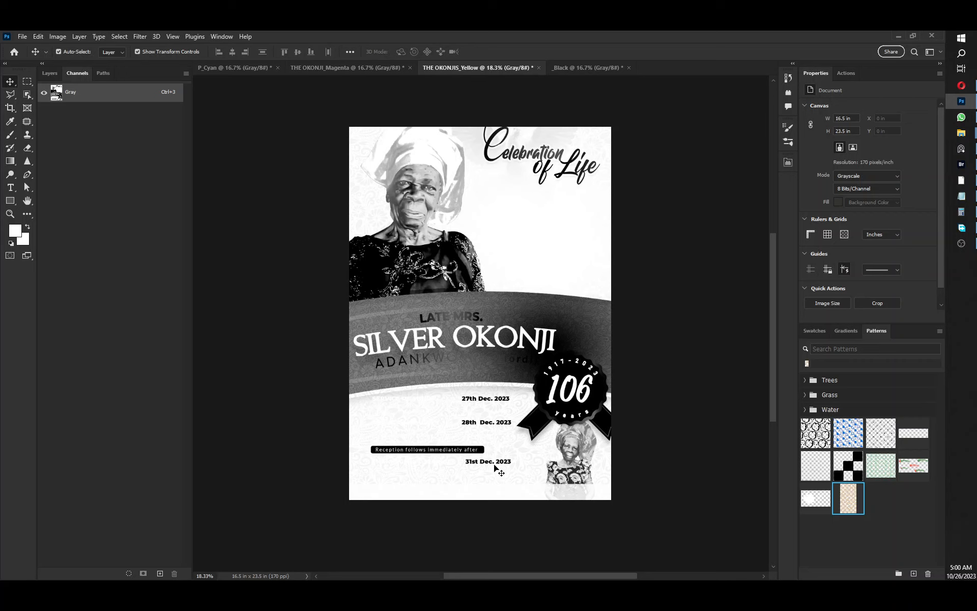
{"action": "left_click", "coordinate": [386, 67]}
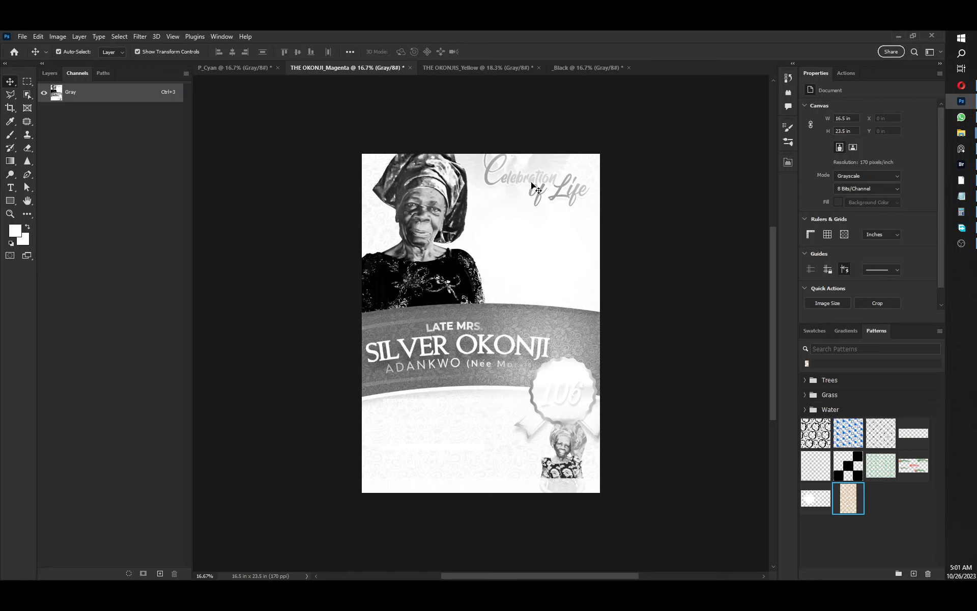
{"action": "left_click", "coordinate": [235, 71]}
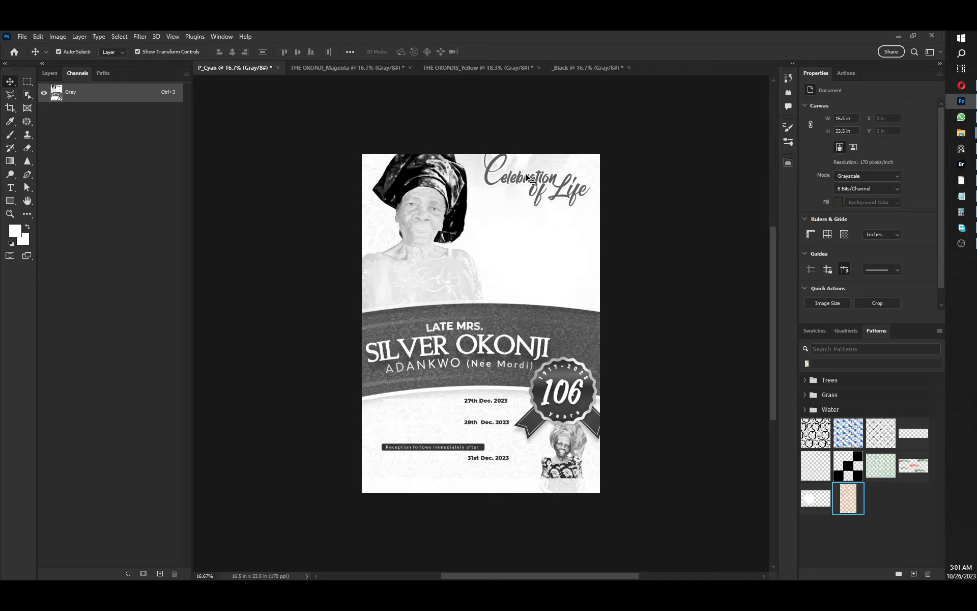
{"action": "left_click", "coordinate": [334, 69]}
{"action": "left_click", "coordinate": [478, 69]}
{"action": "left_click", "coordinate": [585, 70]}
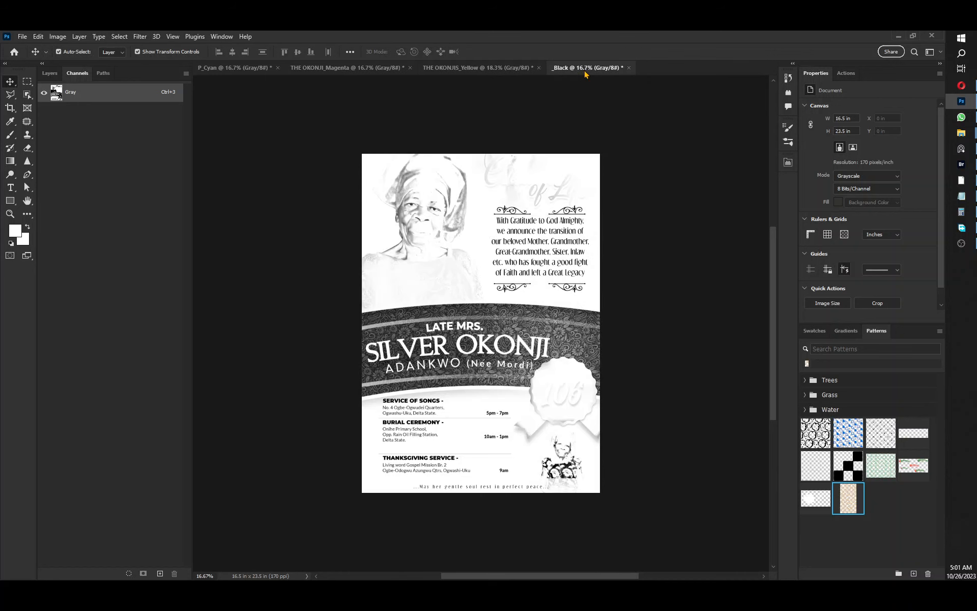
{"action": "left_click", "coordinate": [430, 69]}
{"action": "left_click", "coordinate": [391, 69]}
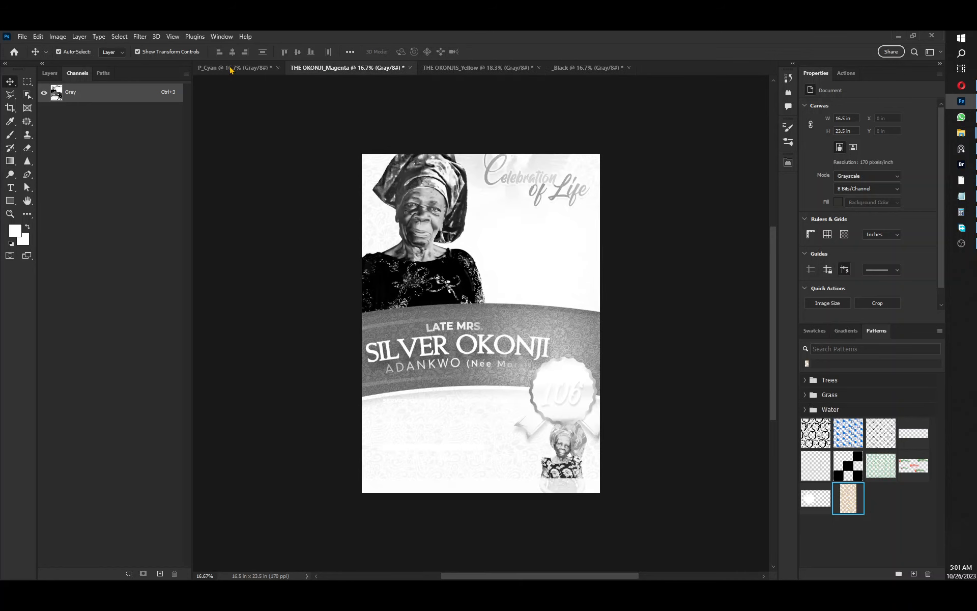
{"action": "left_click", "coordinate": [230, 70]}
{"action": "left_click", "coordinate": [366, 69]}
{"action": "left_click", "coordinate": [501, 71]}
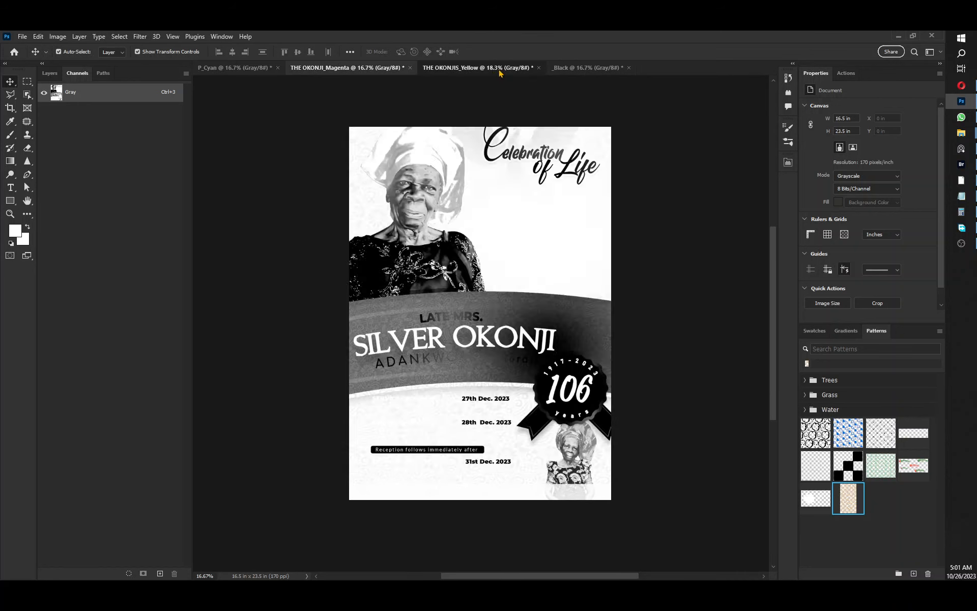
{"action": "left_click", "coordinate": [585, 68]}
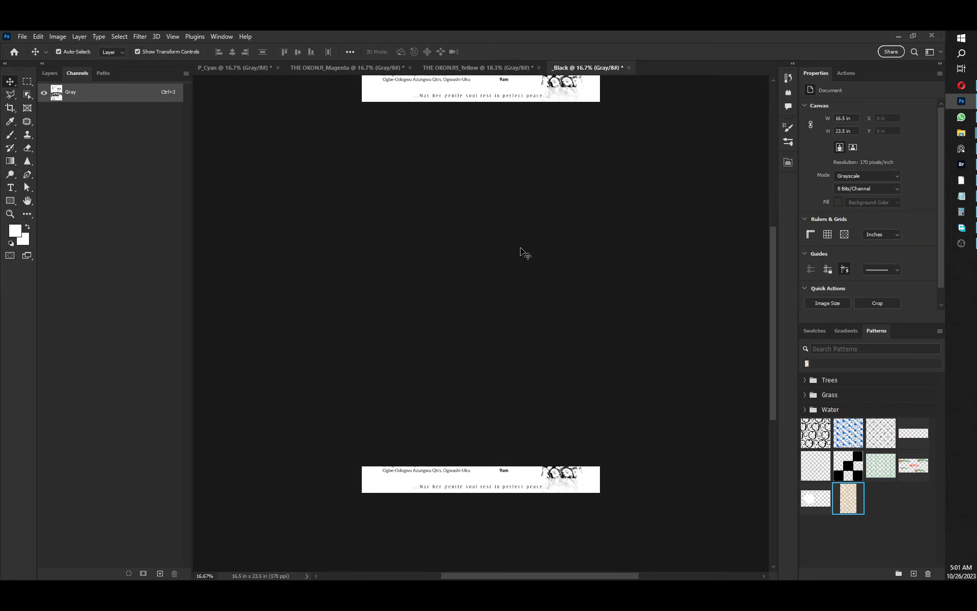